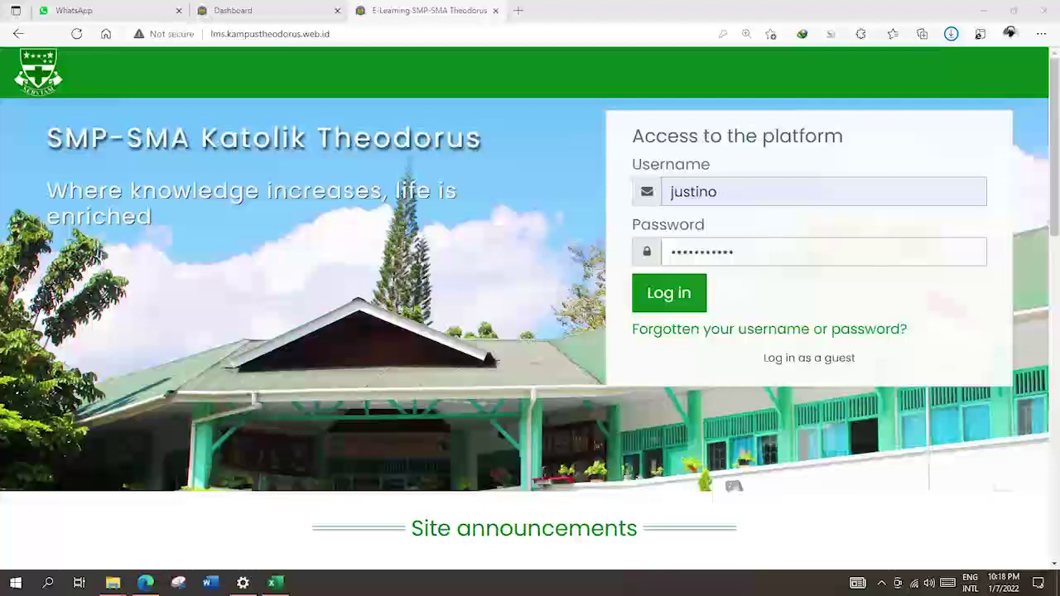
# Log in to the school's e-learning platform with the filled-in credentials and open the INFORMATIKA-Kelas 7 course
pyautogui.press('Tab')
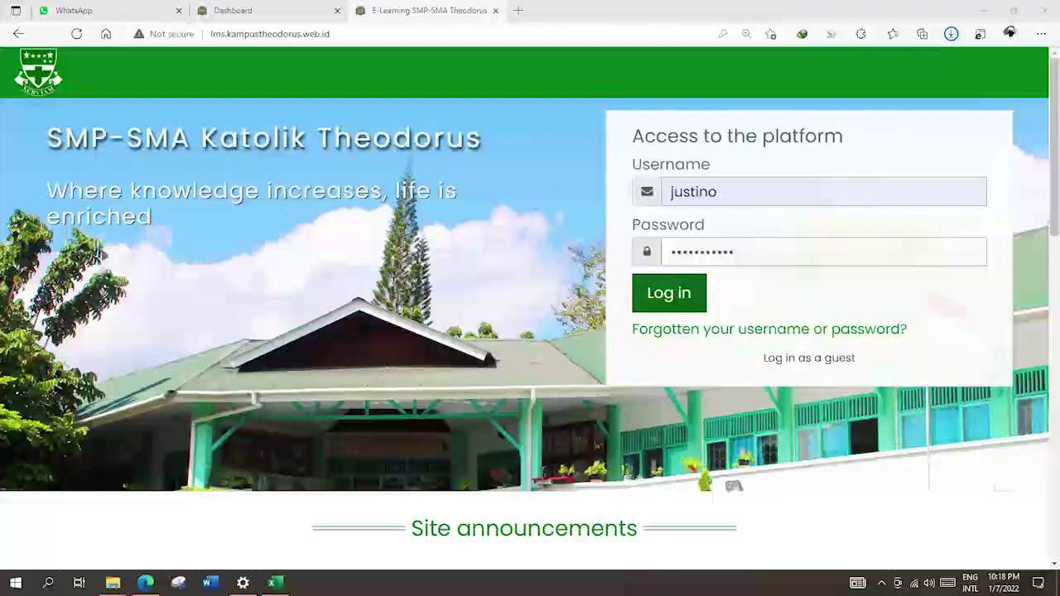
pyautogui.press('Return')
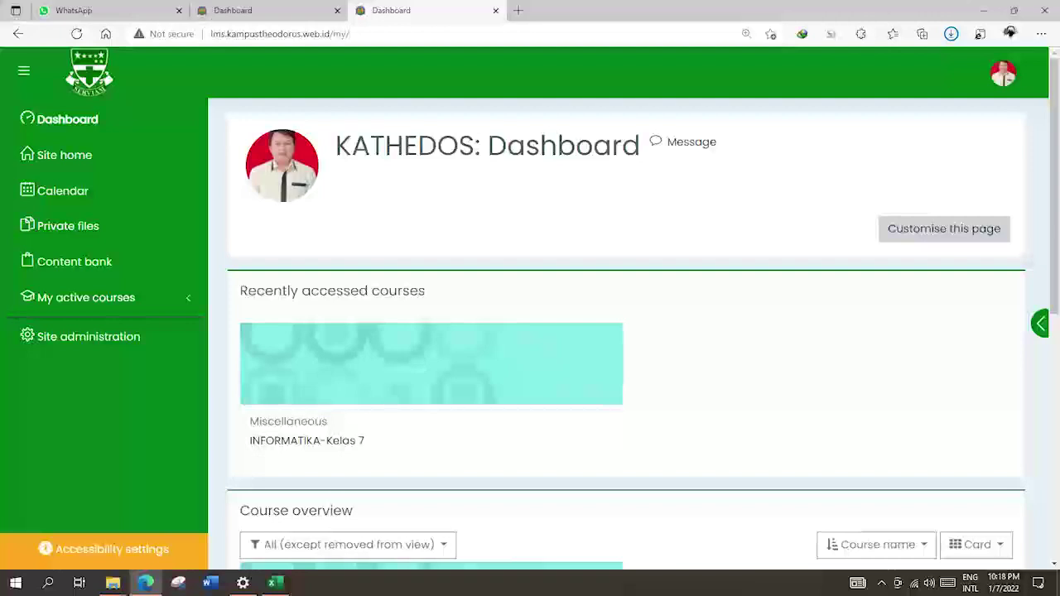
pyautogui.scroll(-1, 627, 332)
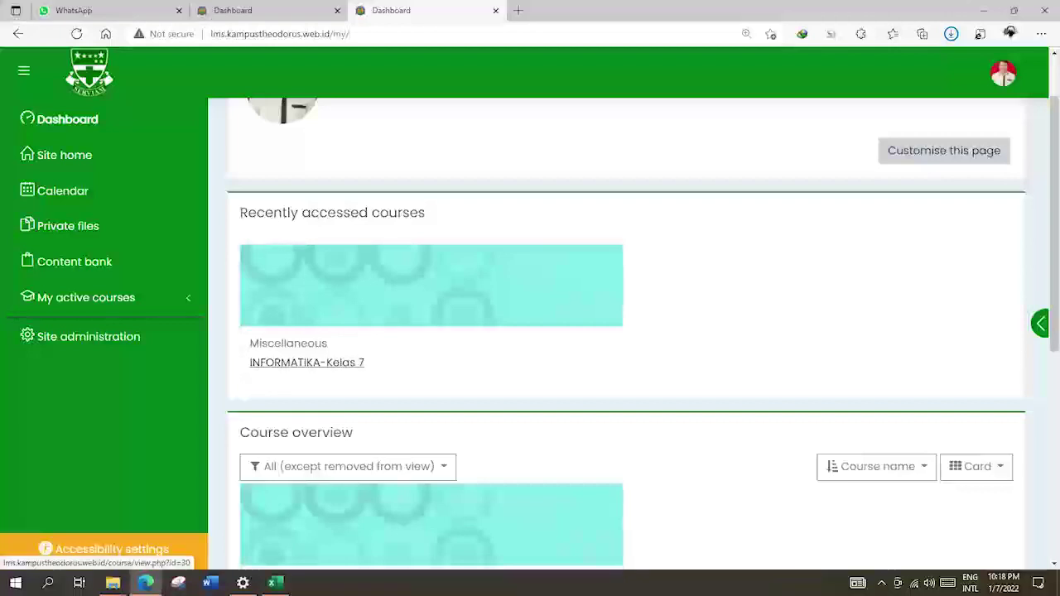
pyautogui.click(307, 363)
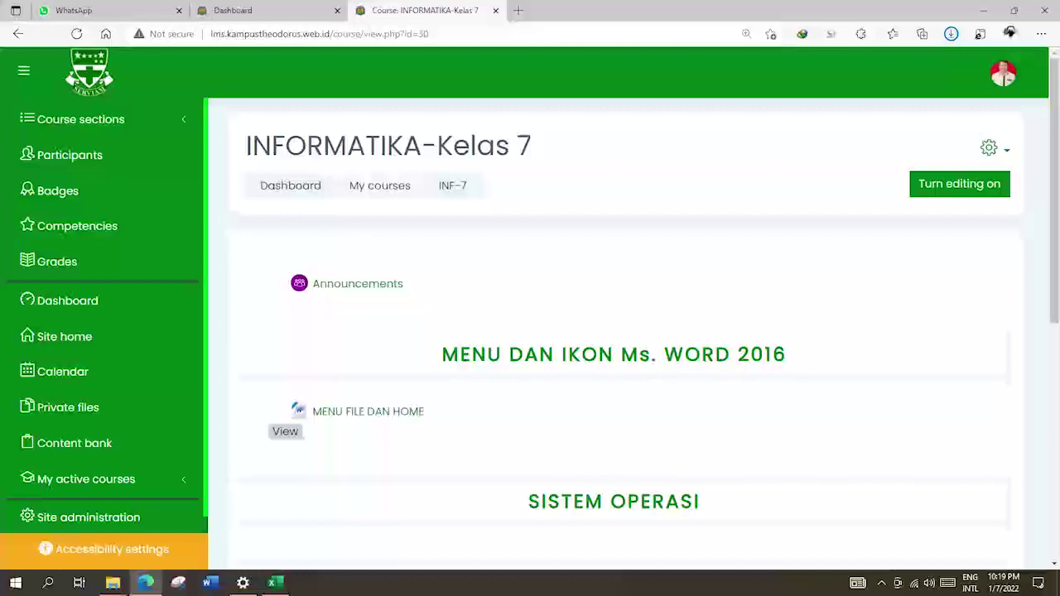
# Turn on course editing and add a new Assignment activity to the MENU DAN IKON Ms. WORD 2016 section
pyautogui.scroll(-2, 612, 332)
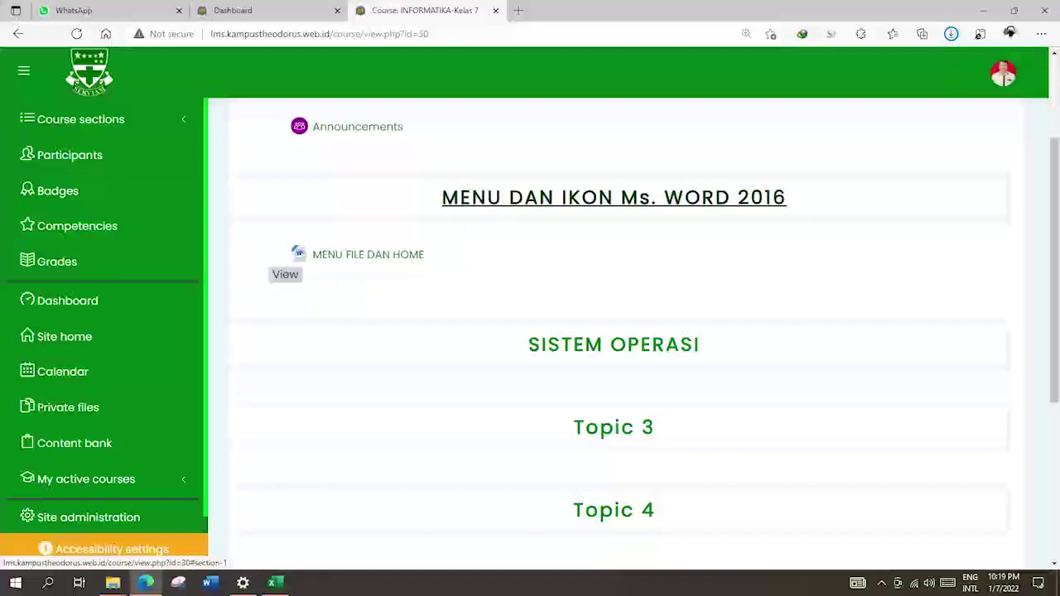
pyautogui.scroll(2, 613, 331)
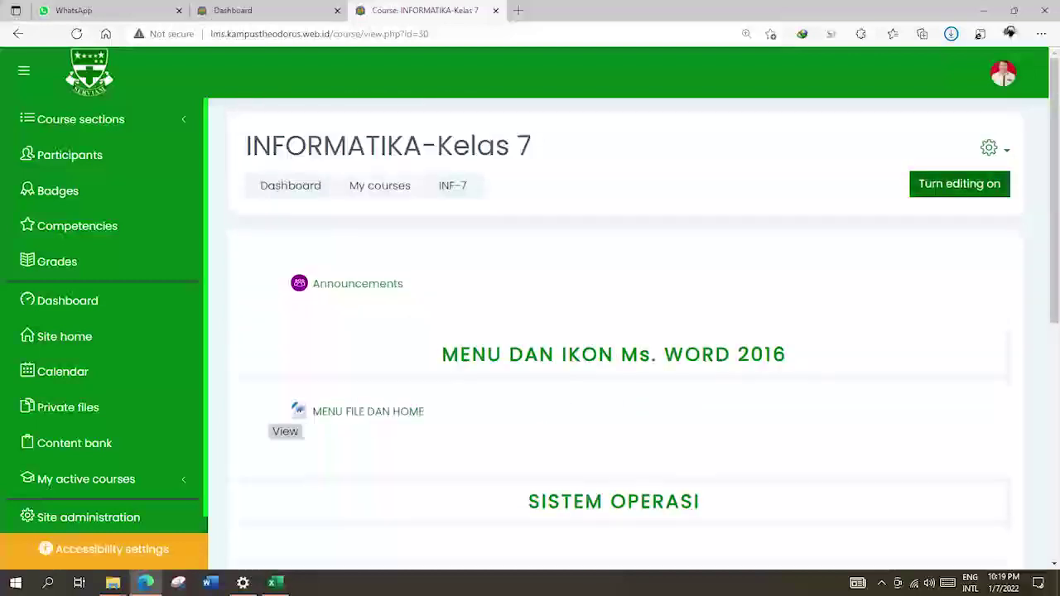
pyautogui.click(949, 184)
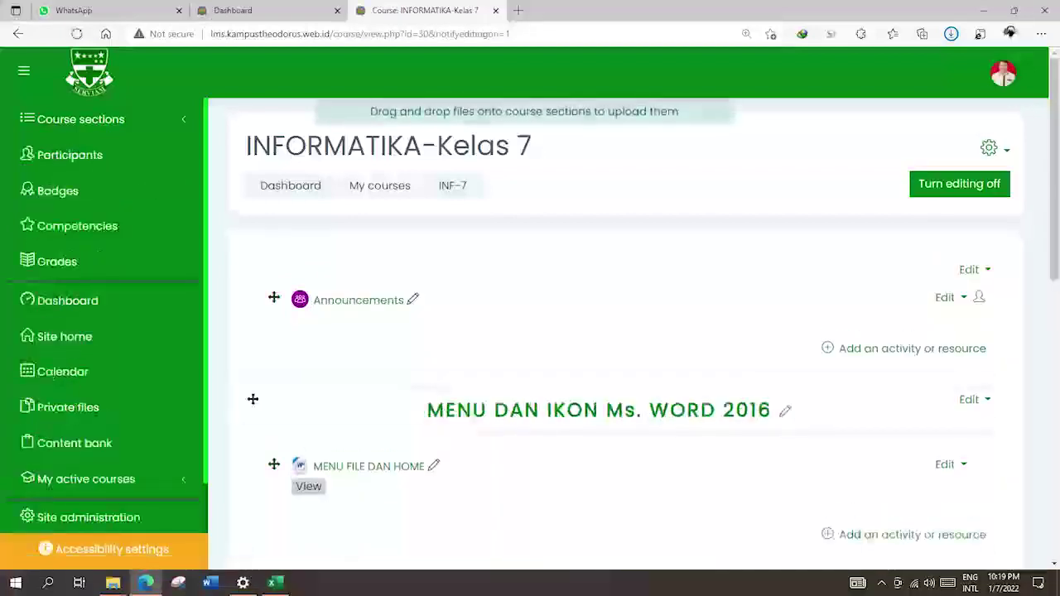
pyautogui.scroll(-1, 629, 331)
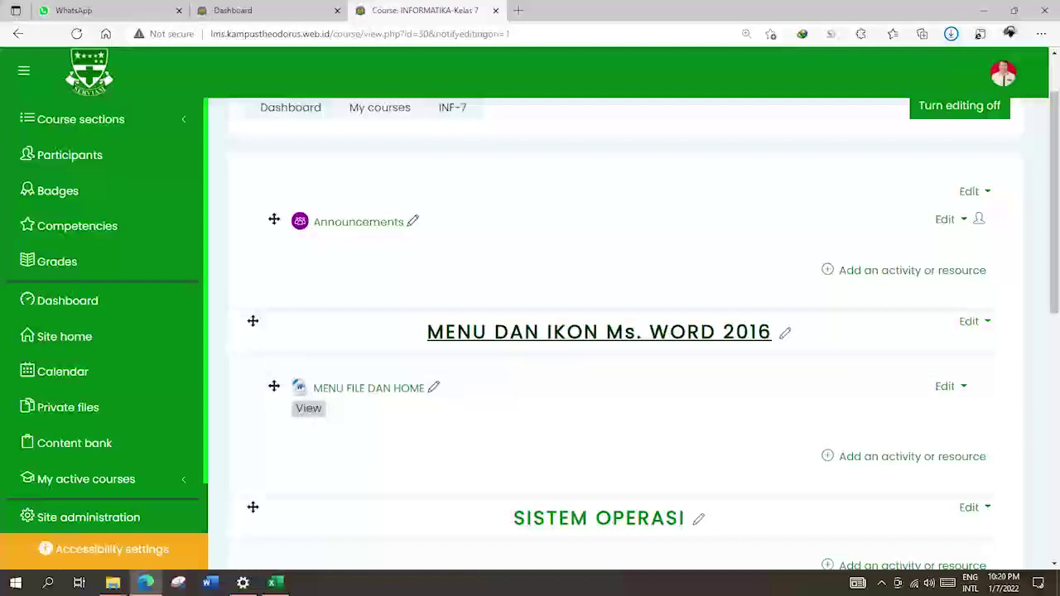
pyautogui.click(880, 456)
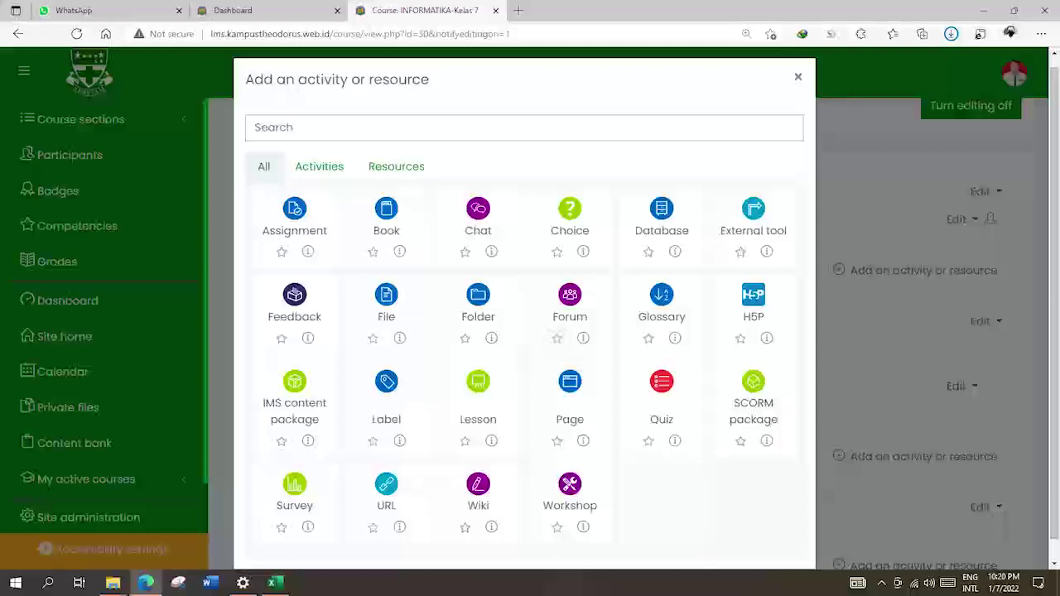
pyautogui.click(291, 220)
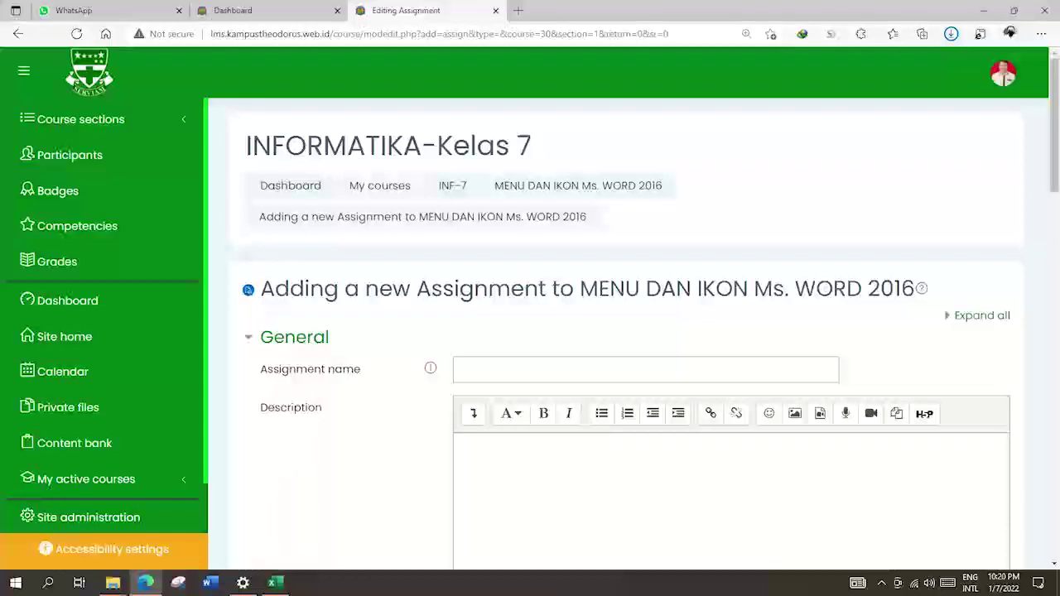
# Name the assignment "Tugas 1" and place the cursor in its empty description
pyautogui.scroll(-1, 629, 331)
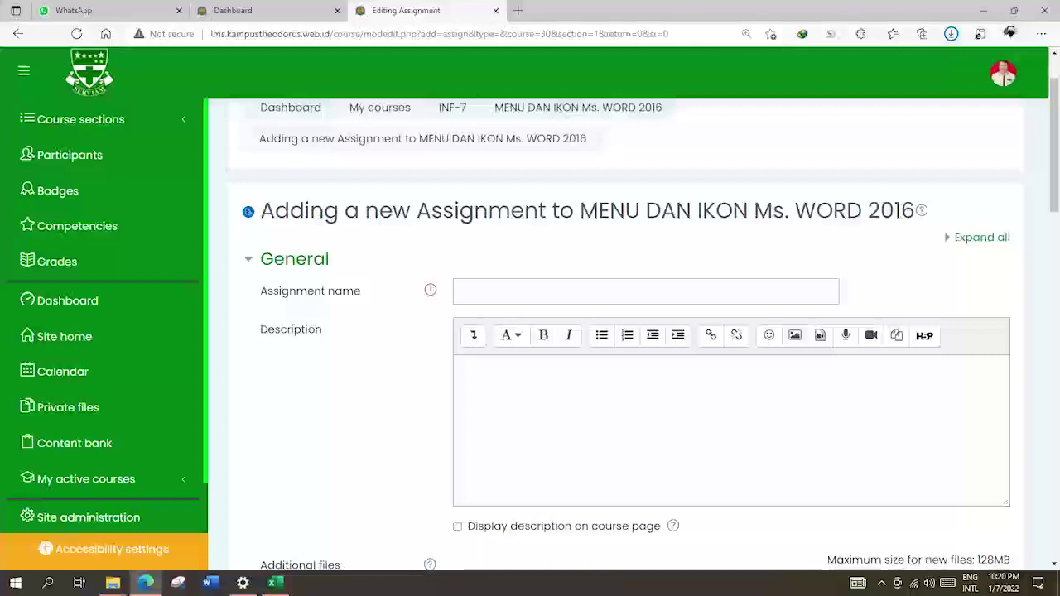
pyautogui.click(646, 292)
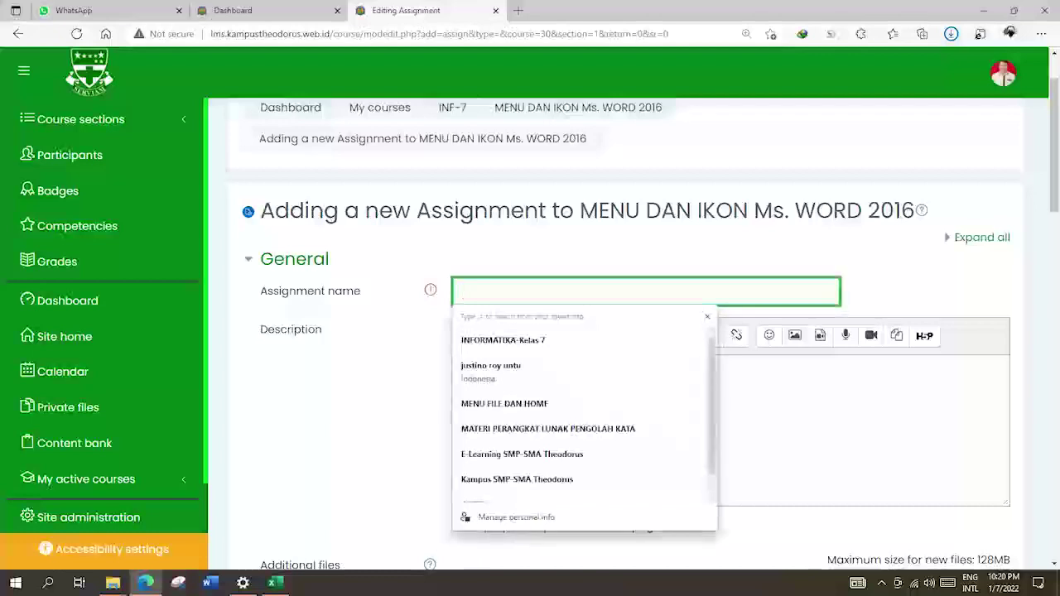
pyautogui.write('T')
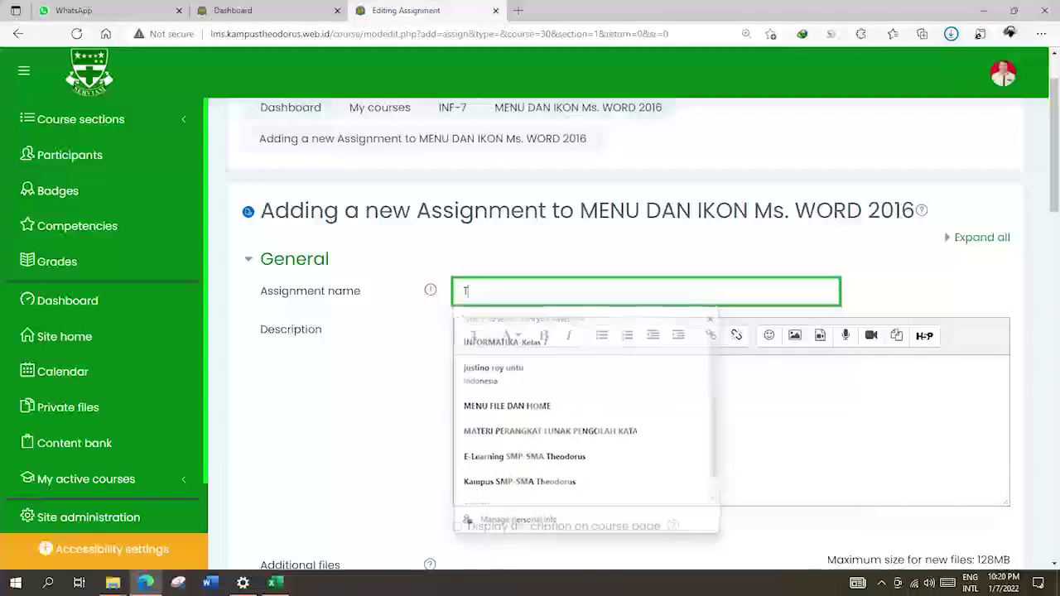
pyautogui.write('ugas')
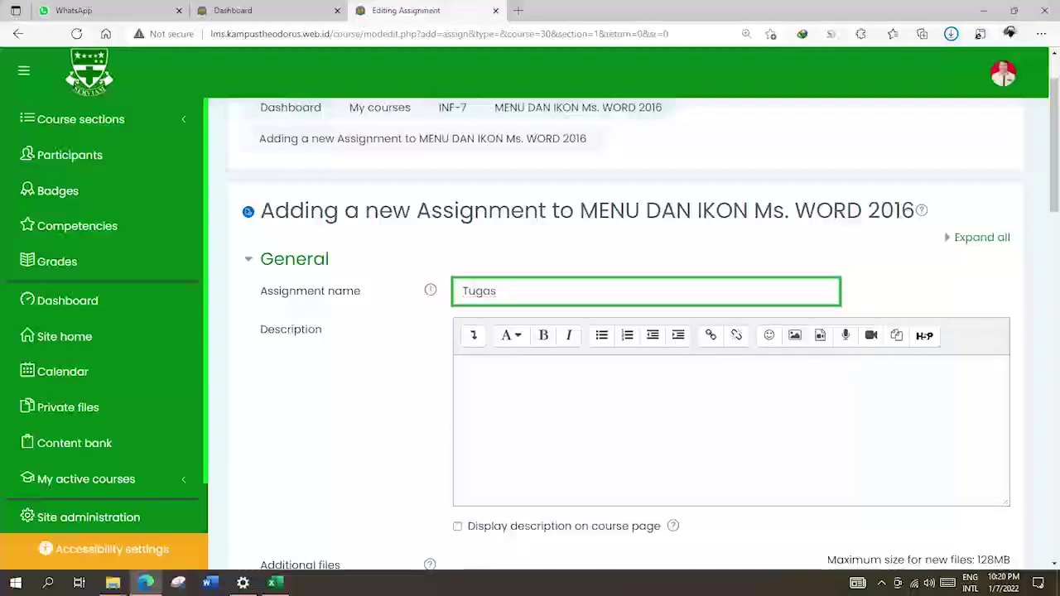
pyautogui.write(' 1')
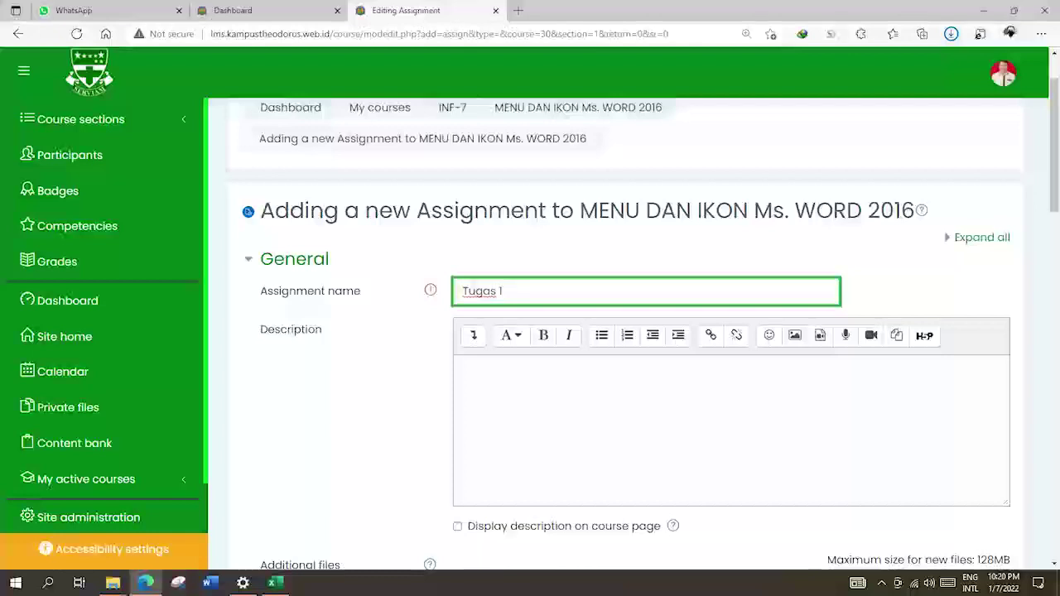
pyautogui.click(457, 366)
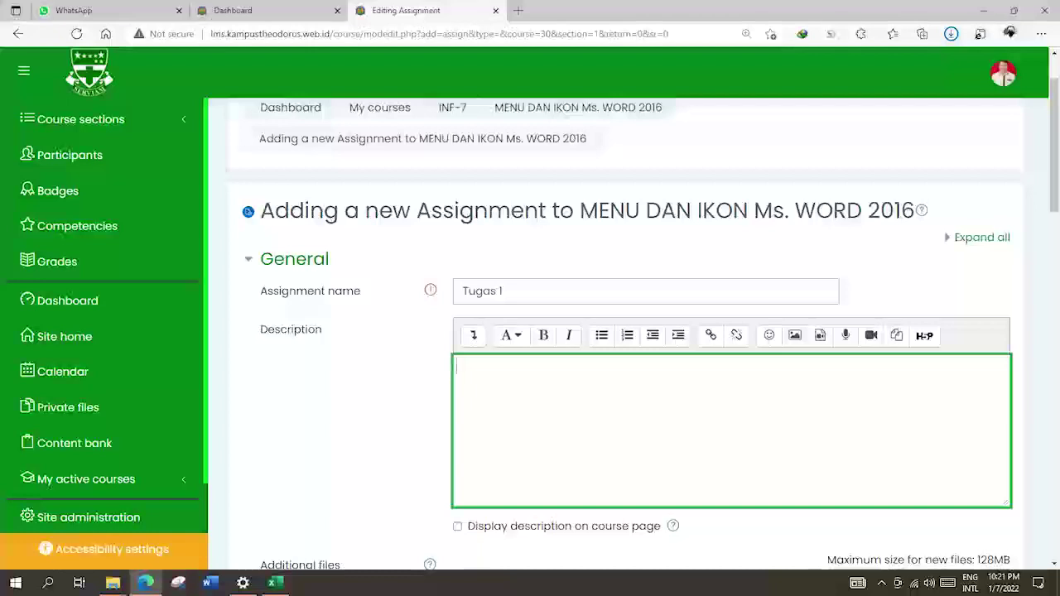
pyautogui.scroll(-3, 629, 331)
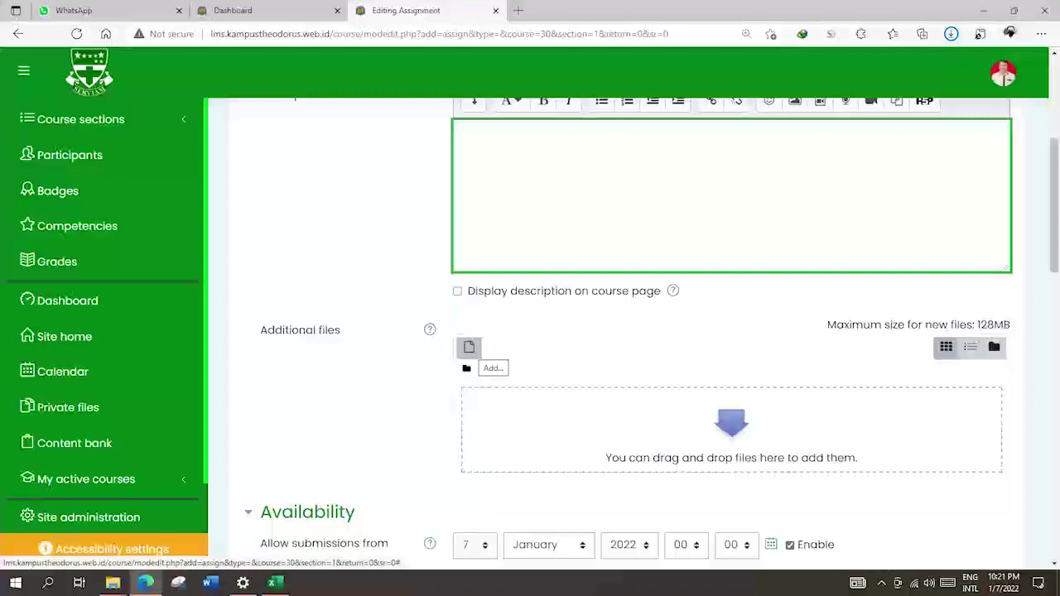
pyautogui.click(492, 367)
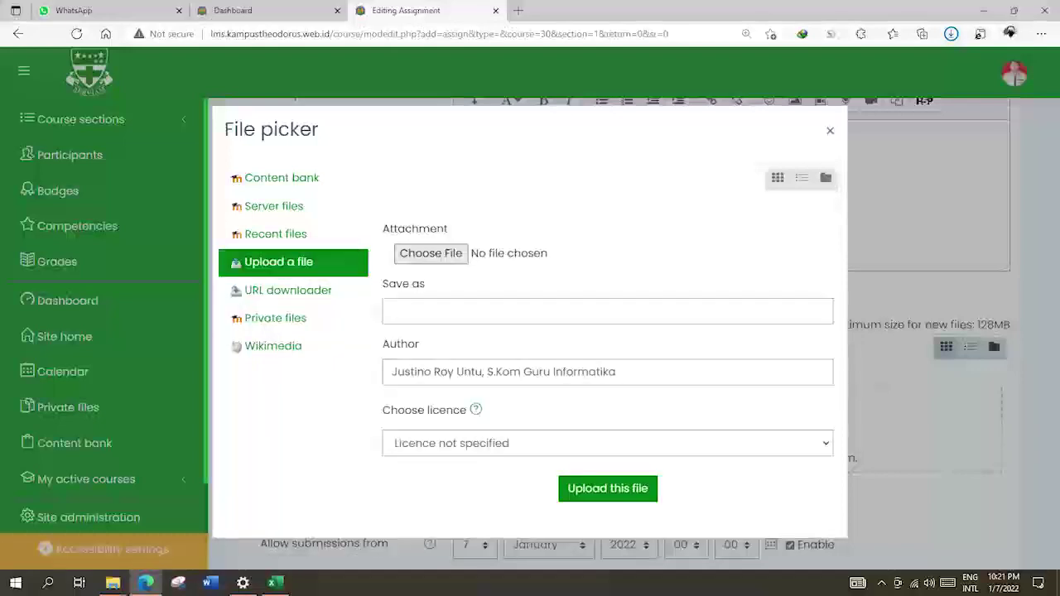
pyautogui.click(484, 257)
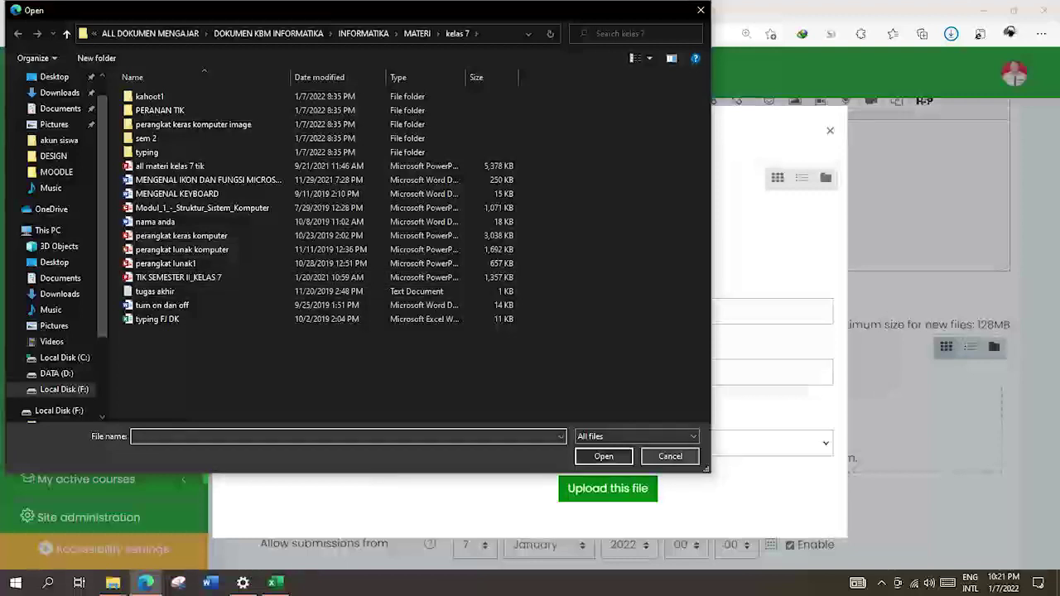
pyautogui.click(670, 456)
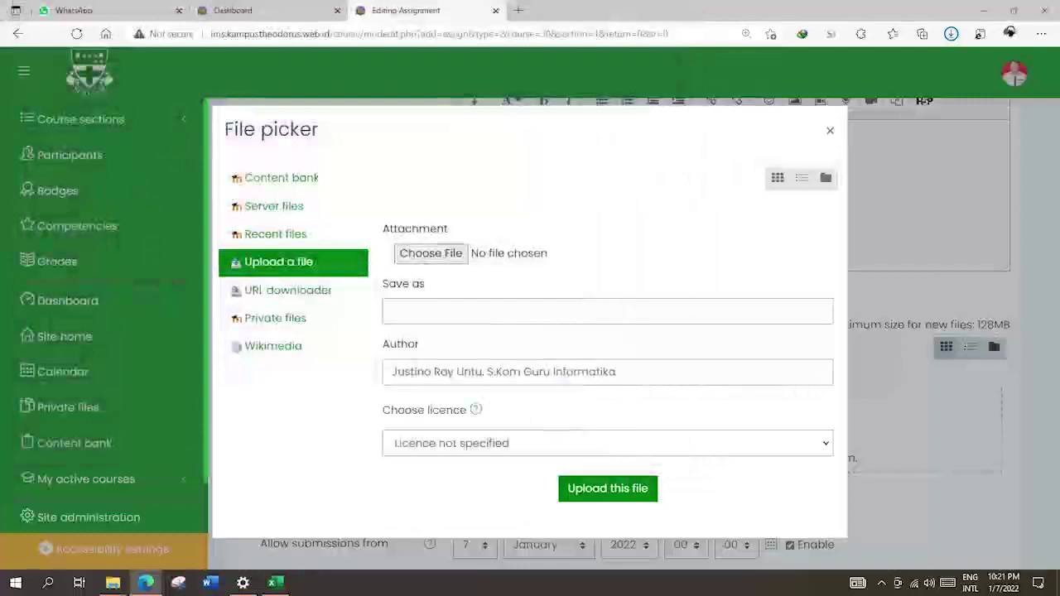
pyautogui.click(829, 130)
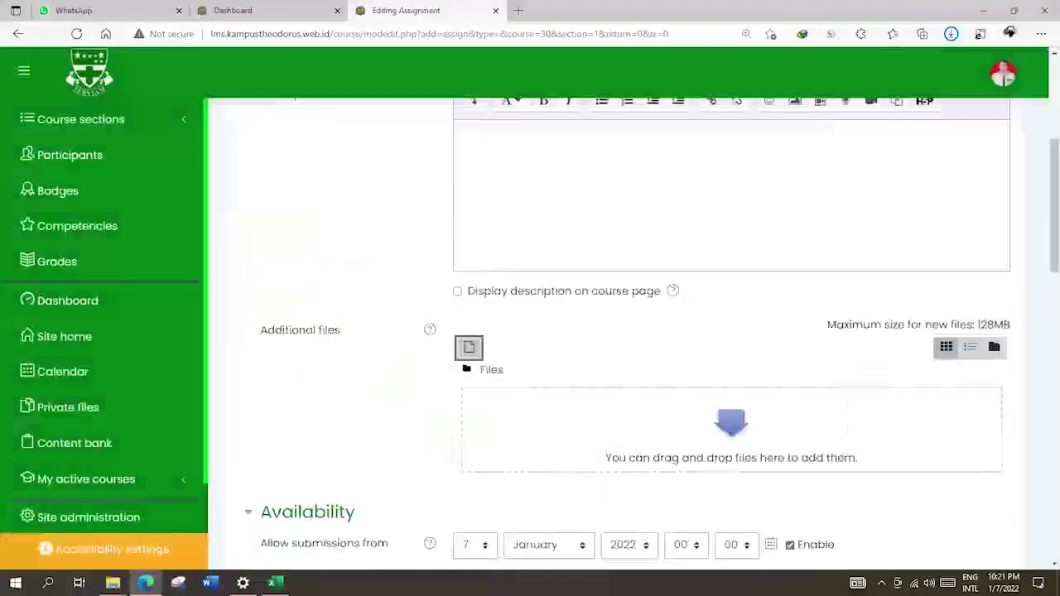
# Set the day of the assignment's grading reminder to 15 in the Availability settings
pyautogui.scroll(-3, 314, 276)
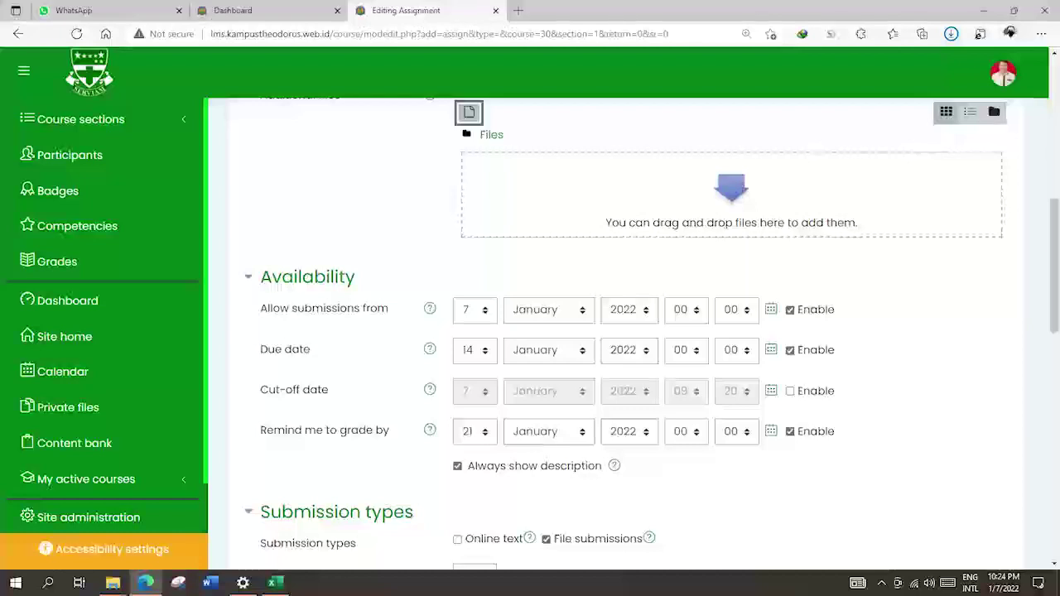
pyautogui.click(474, 430)
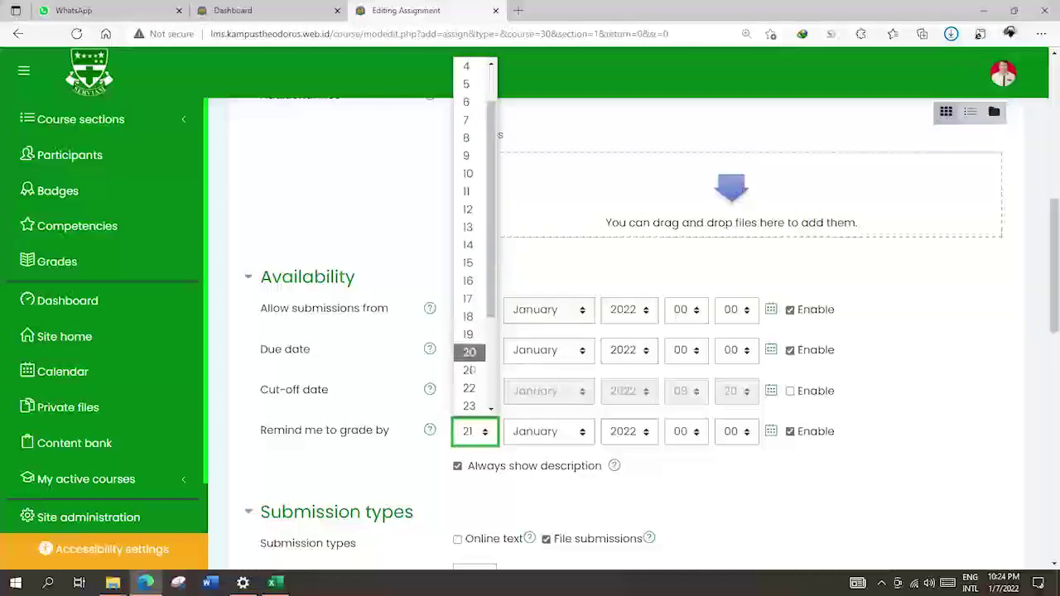
pyautogui.click(469, 263)
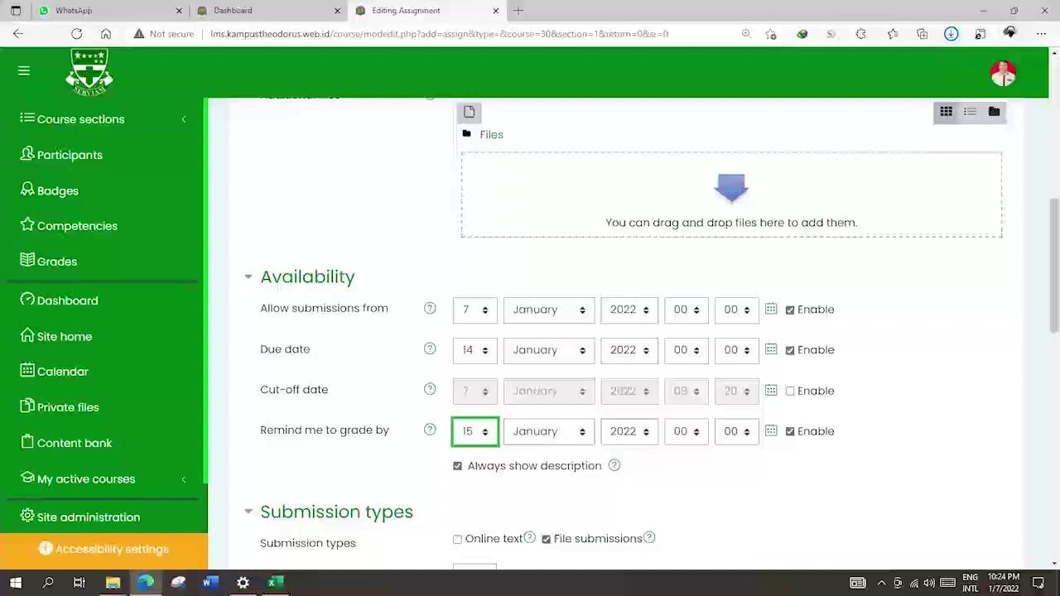
pyautogui.scroll(2, 615, 334)
pyautogui.scroll(-2, 615, 335)
# Set the maximum number of uploaded files to 1 in the Submission types settings
pyautogui.scroll(-3, 629, 332)
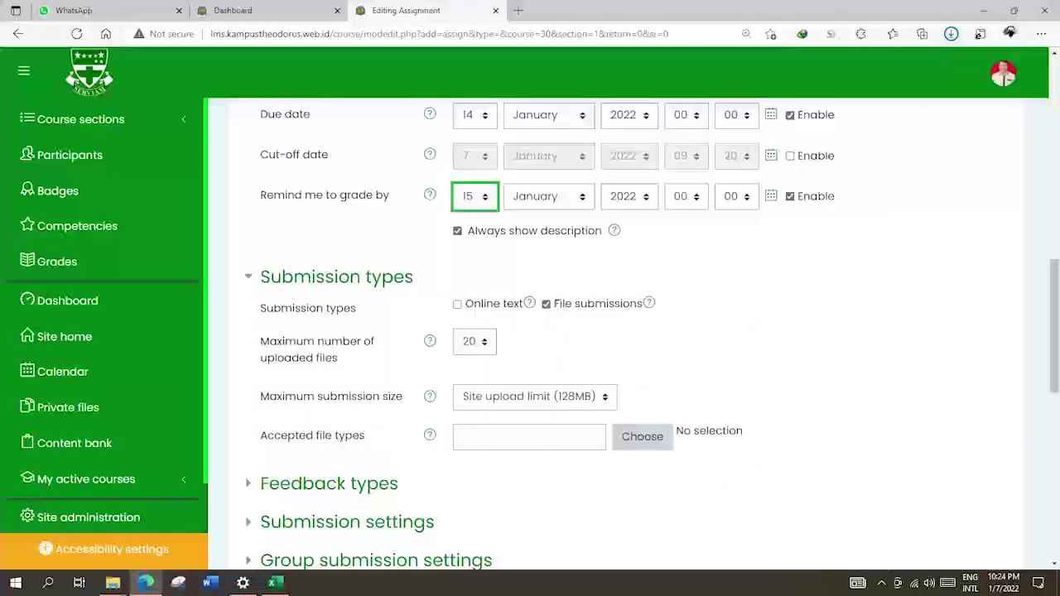
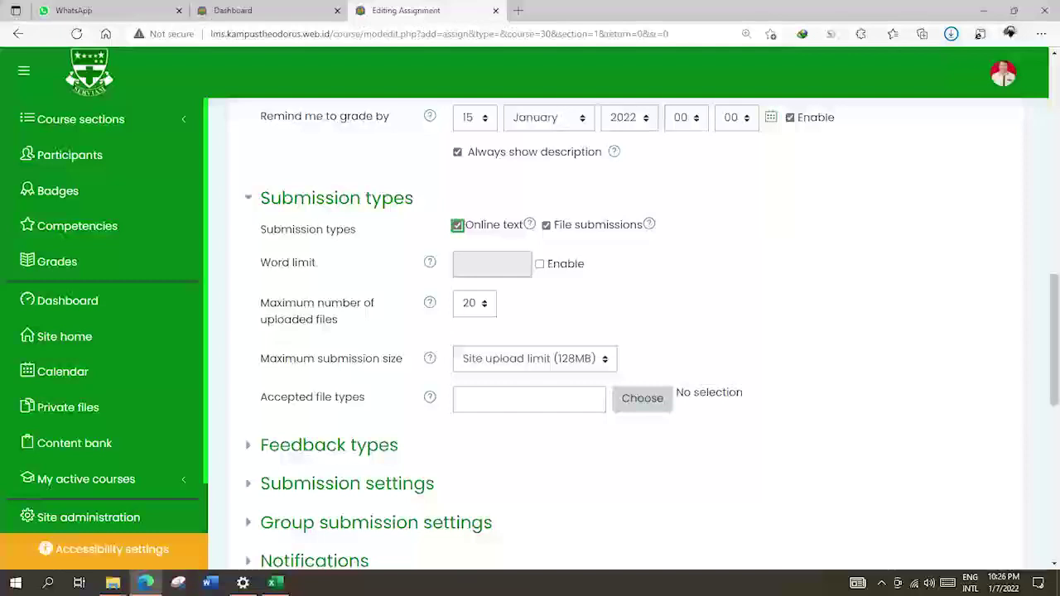
pyautogui.click(474, 303)
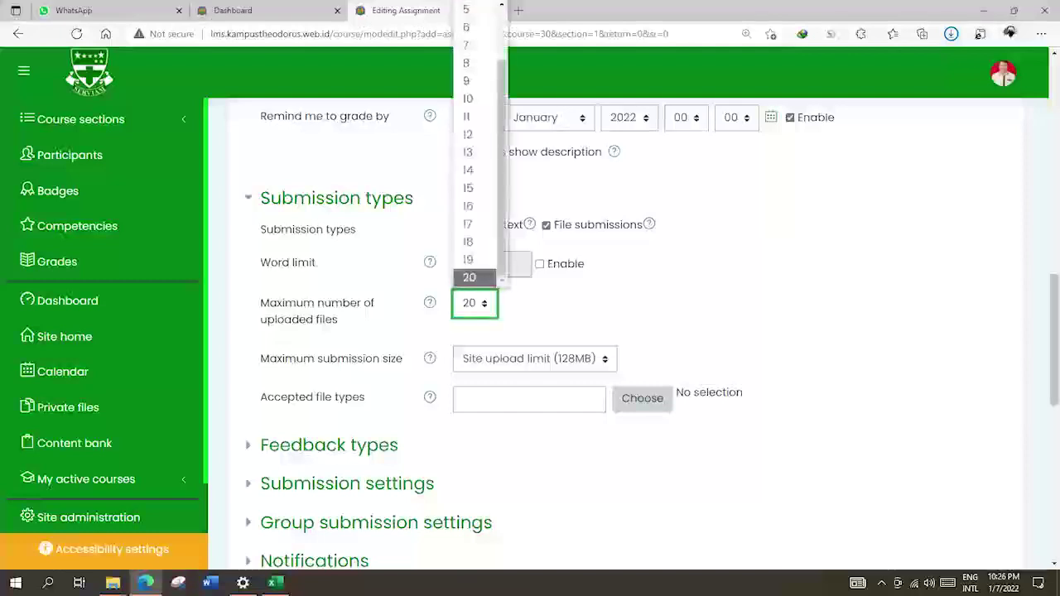
pyautogui.scroll(2, 475, 204)
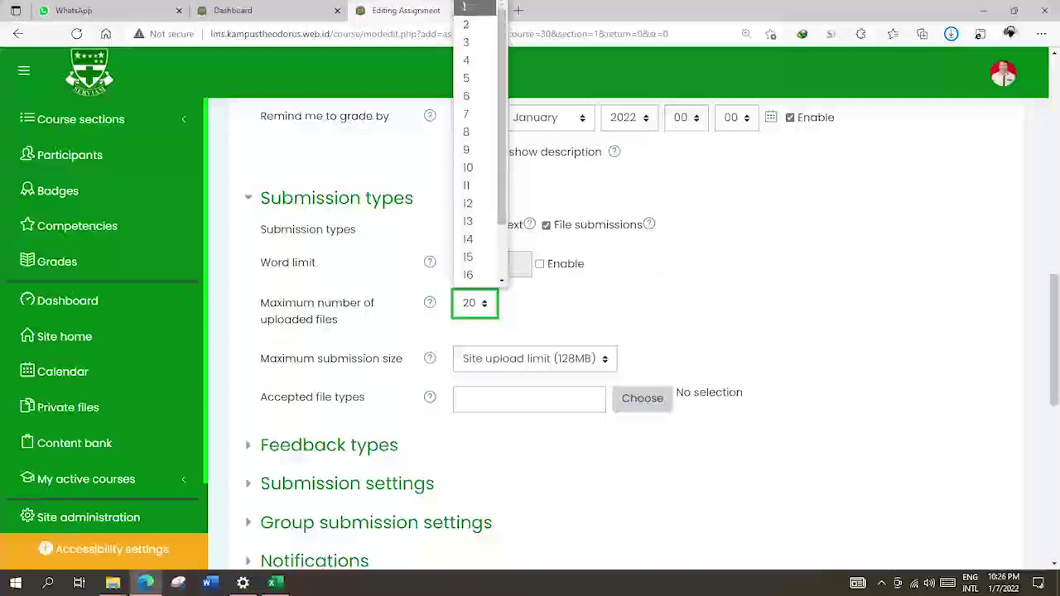
pyautogui.click(468, 7)
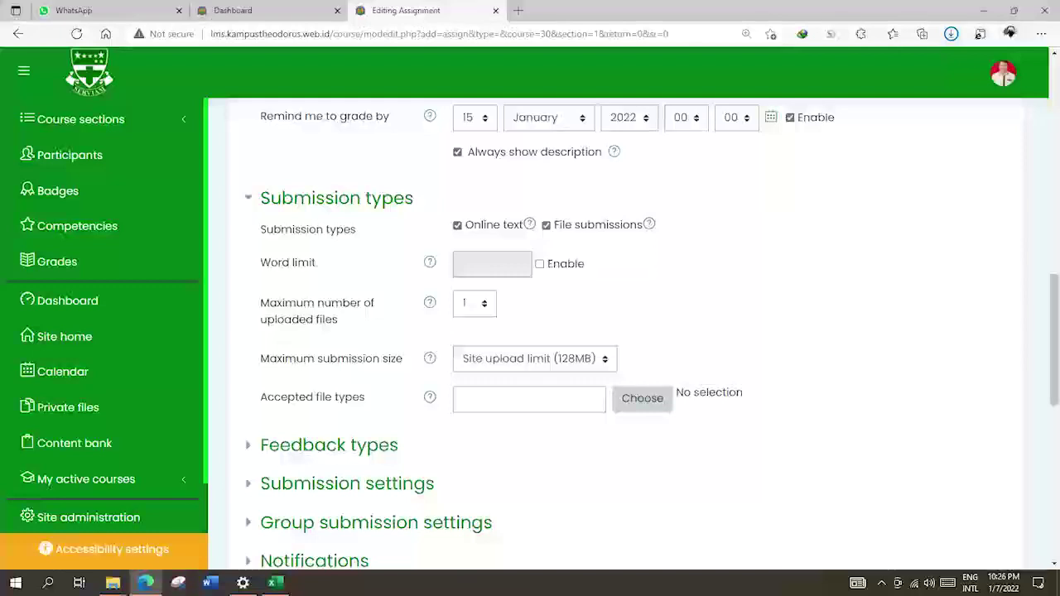
# Change the maximum number of uploaded files to 3 and set it back to 1
pyautogui.click(473, 303)
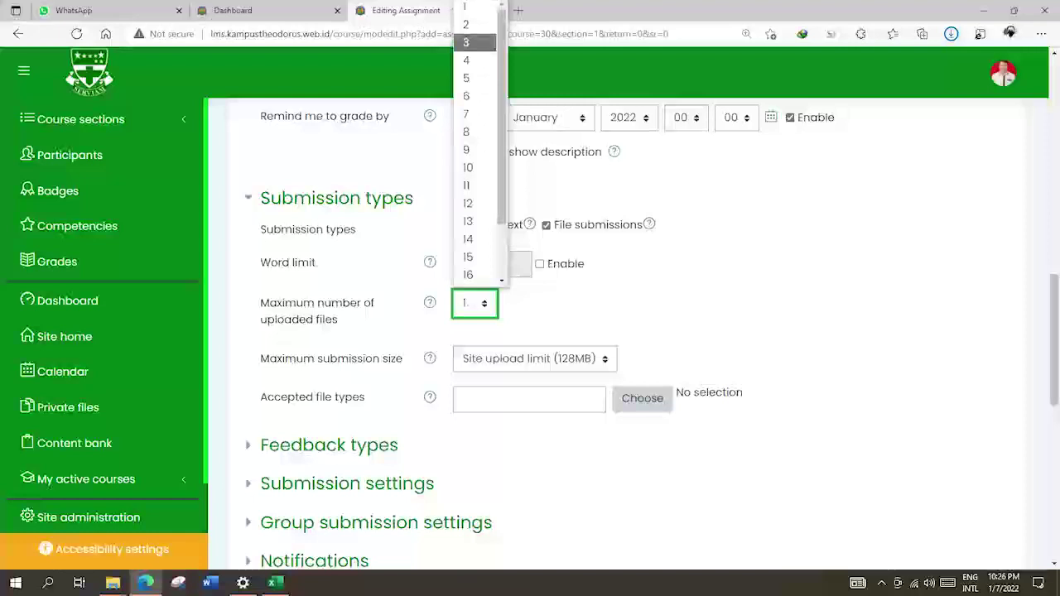
pyautogui.click(472, 42)
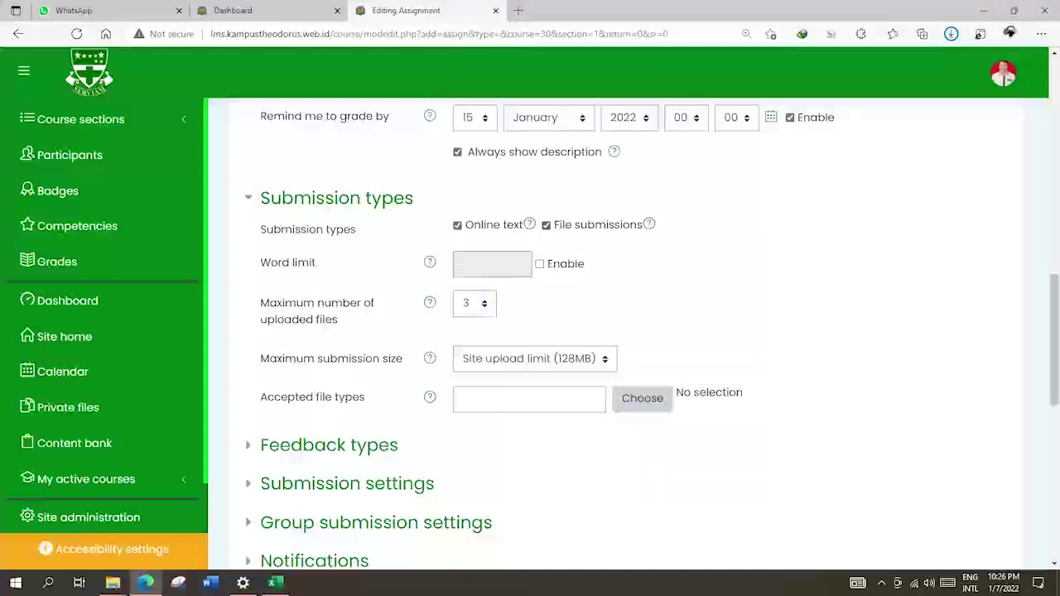
pyautogui.click(474, 303)
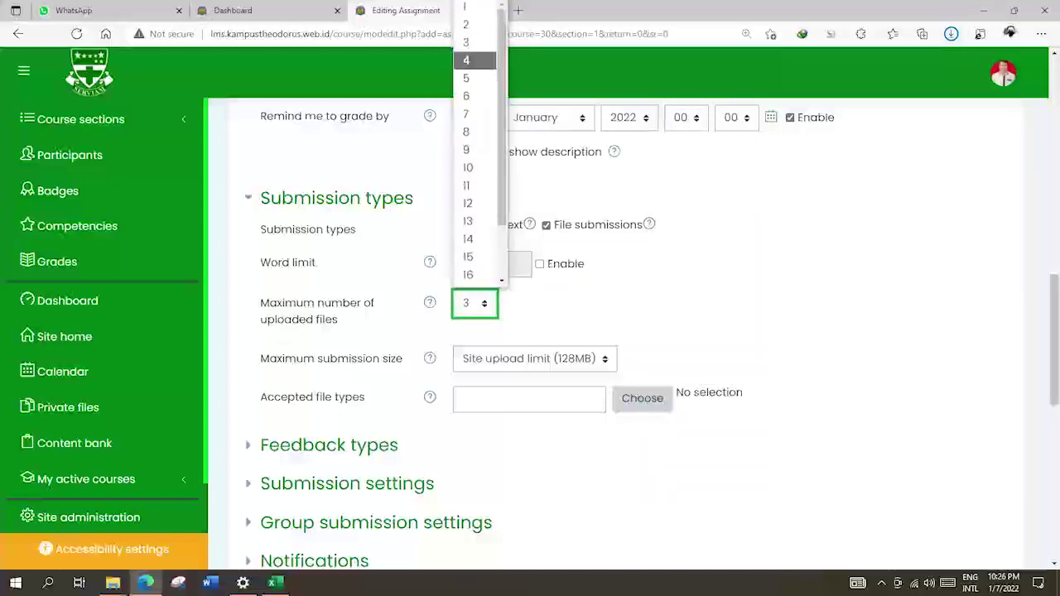
pyautogui.click(474, 6)
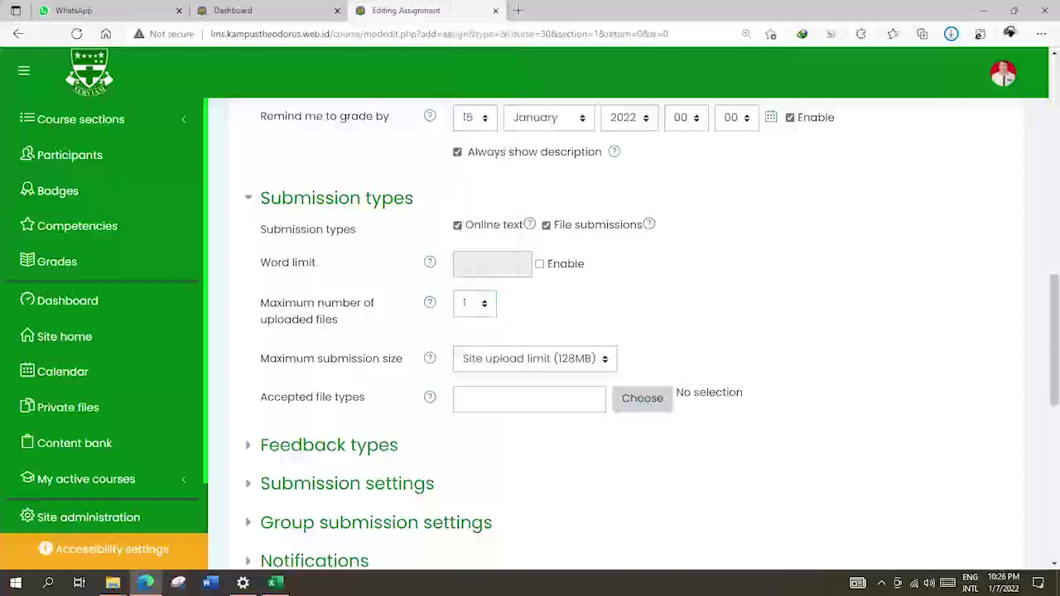
# Look through the available maximum submission sizes without changing the selected site upload limit
pyautogui.scroll(-3, 579, 331)
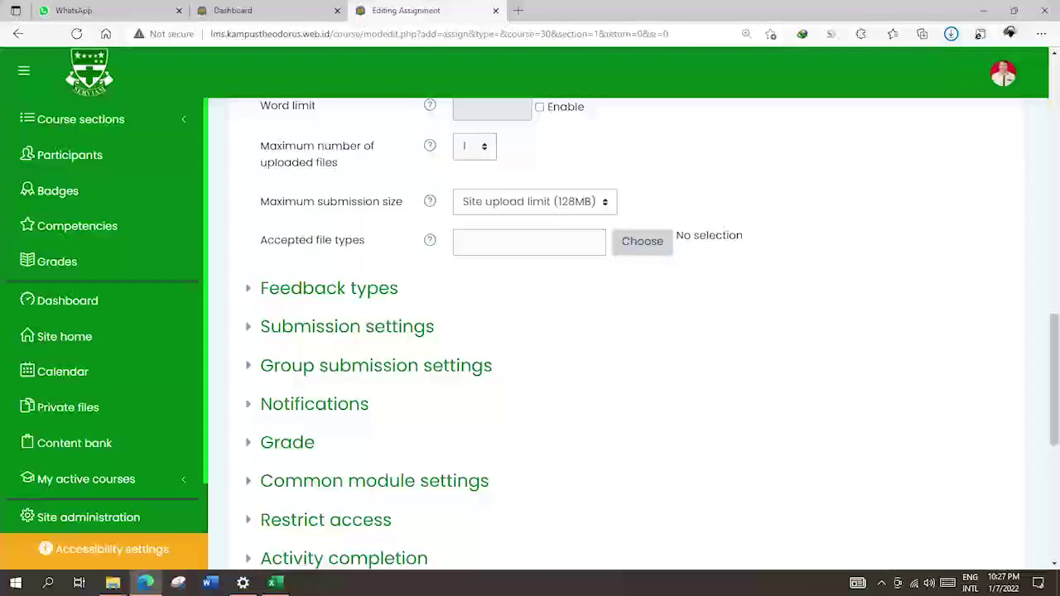
pyautogui.click(534, 201)
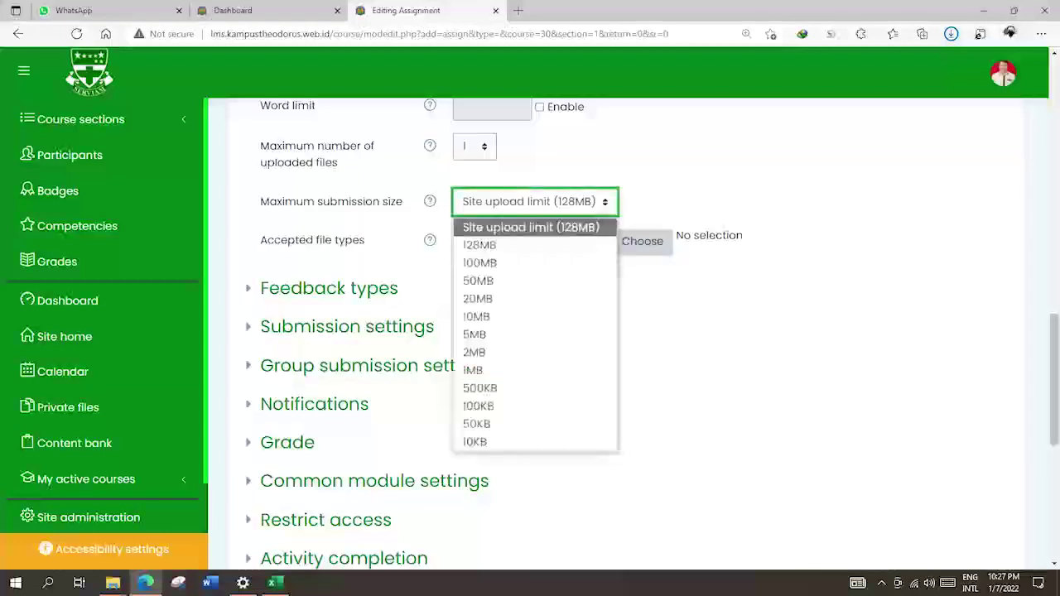
pyautogui.press('Escape')
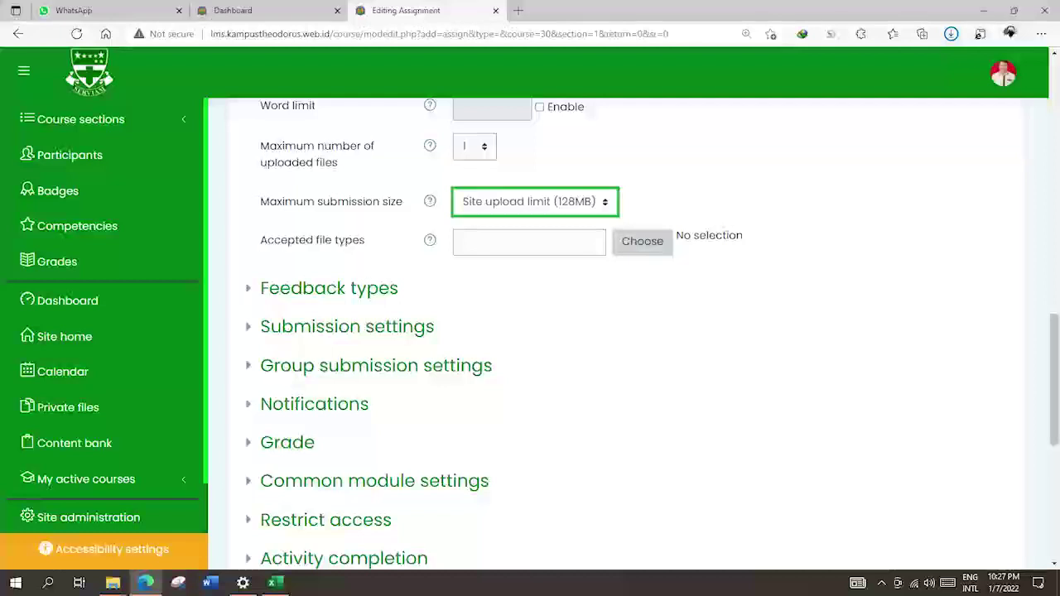
# Try selecting the Document files and Image files groups as the assignment's accepted file types
pyautogui.click(642, 241)
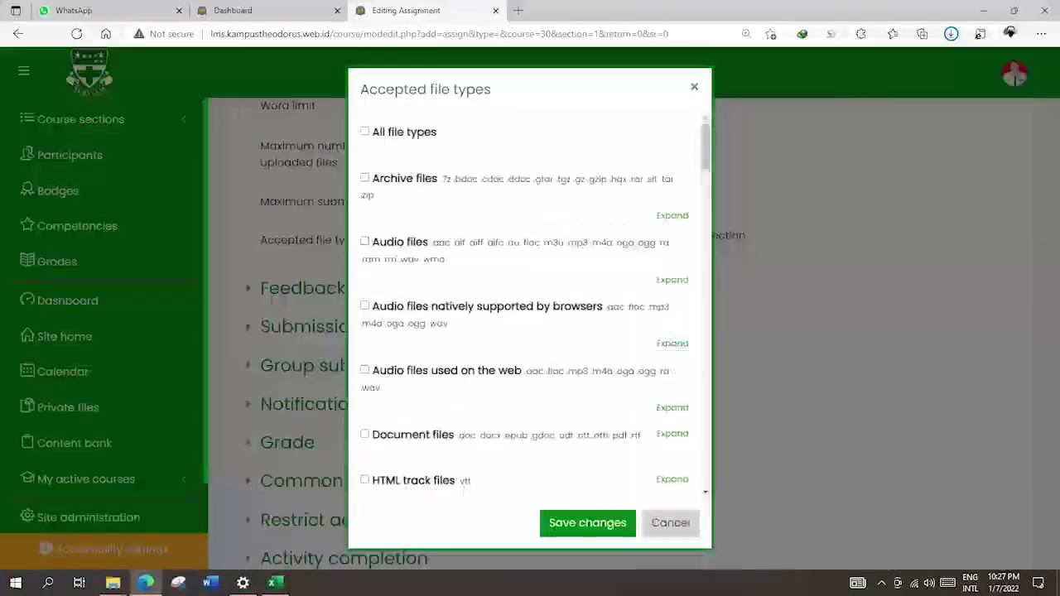
pyautogui.scroll(-1, 530, 306)
pyautogui.scroll(-1, 530, 306)
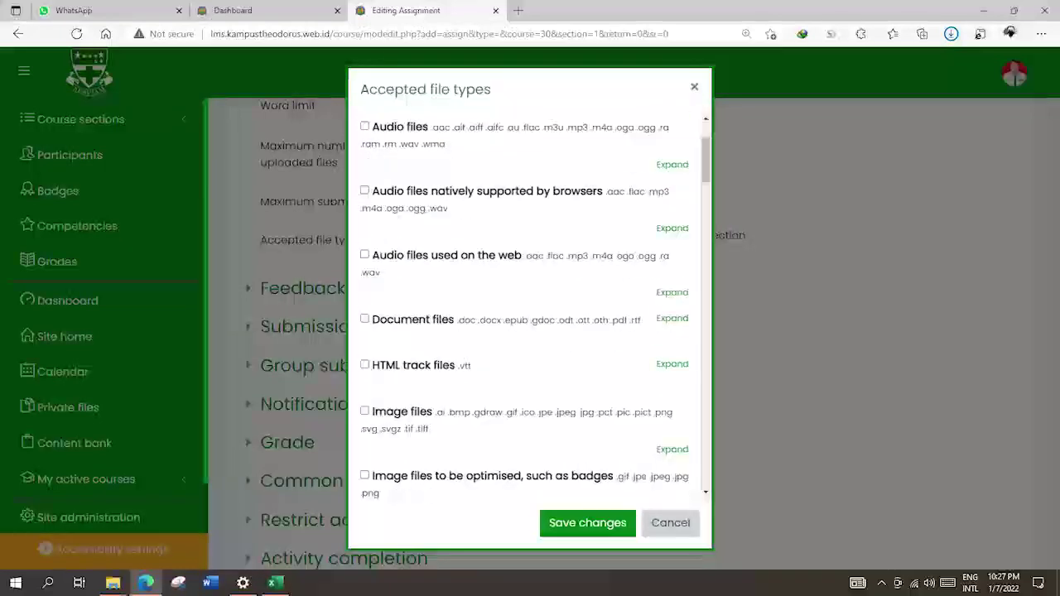
pyautogui.click(365, 319)
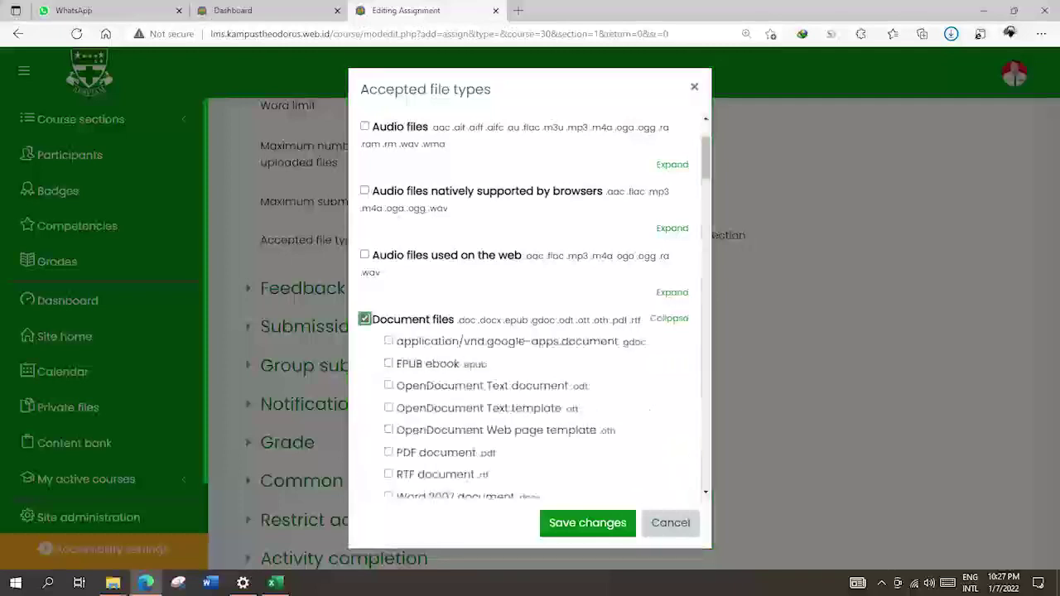
pyautogui.scroll(-1, 530, 306)
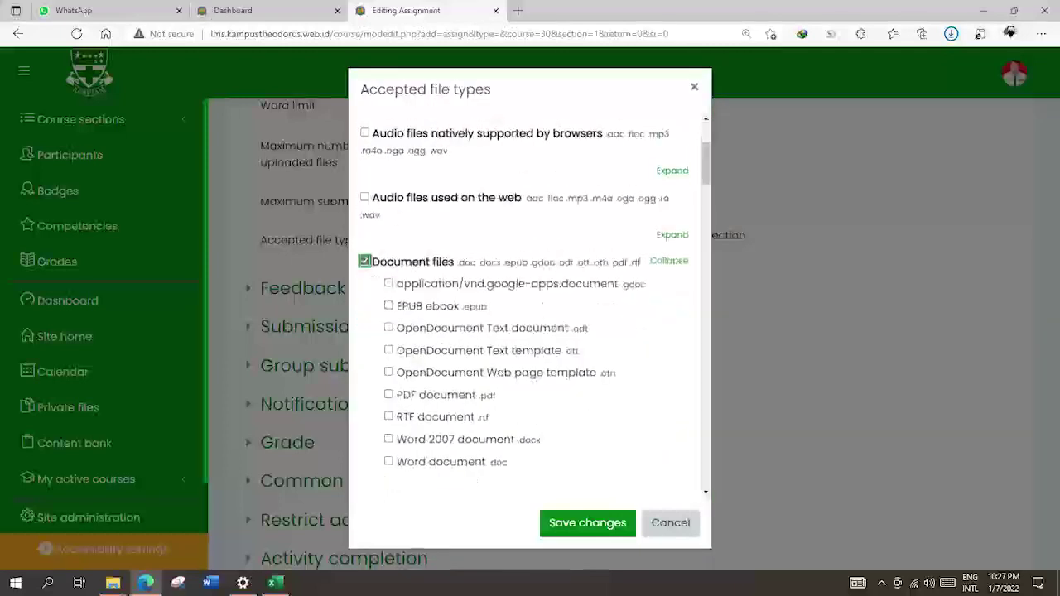
pyautogui.scroll(-1, 530, 307)
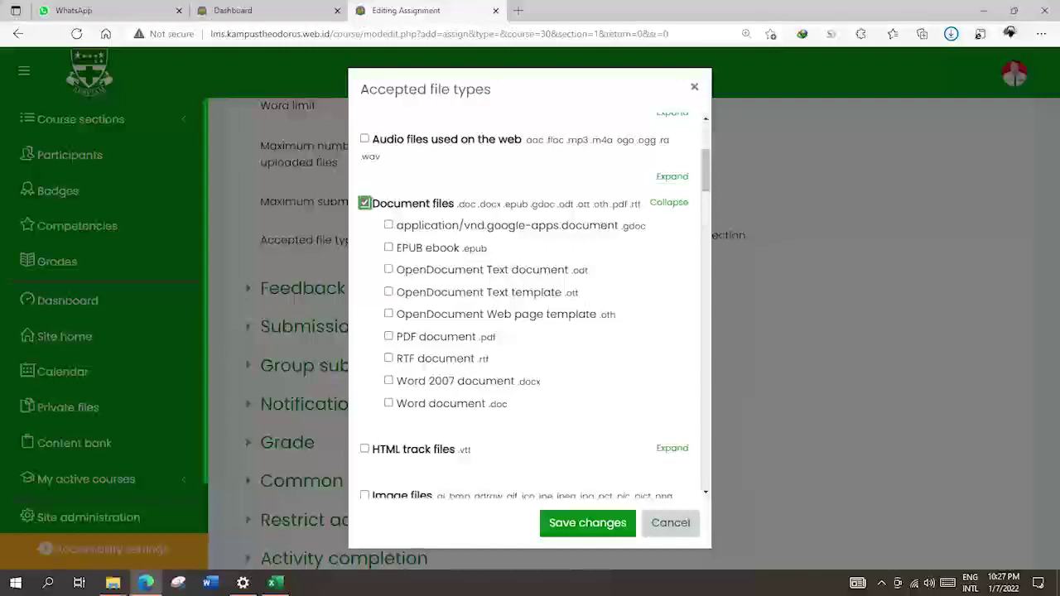
pyautogui.scroll(-1, 534, 306)
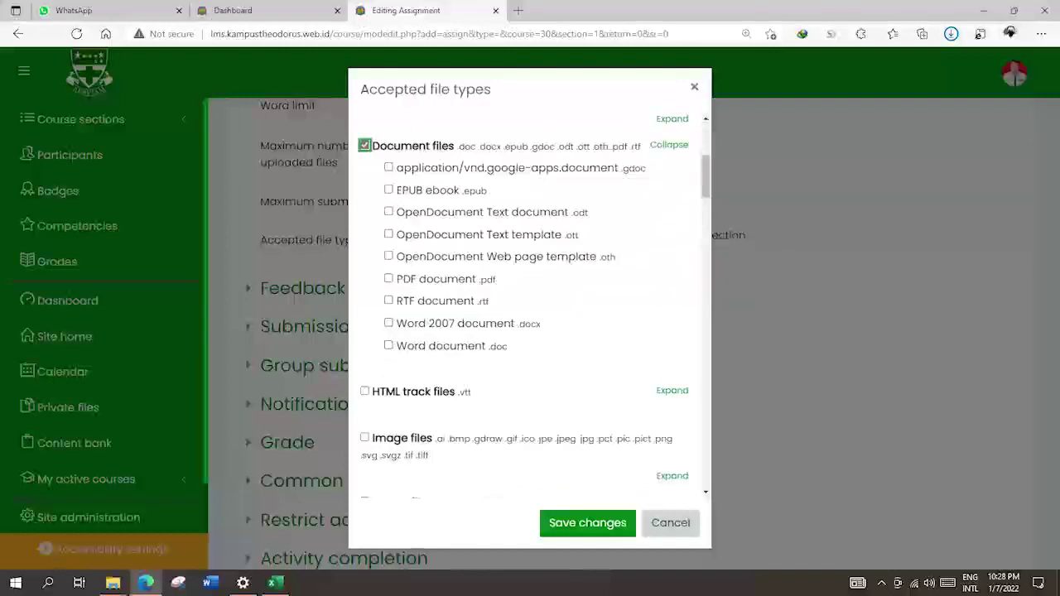
pyautogui.click(364, 437)
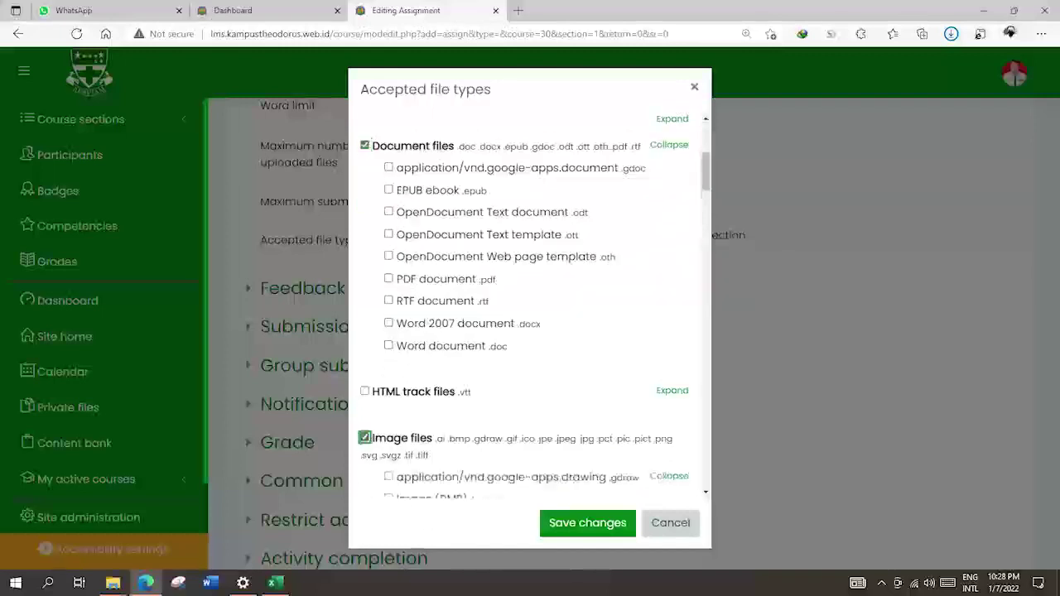
# Examine the formats listed under the image and document file groups and discard the accepted file types selection
pyautogui.scroll(-3, 534, 307)
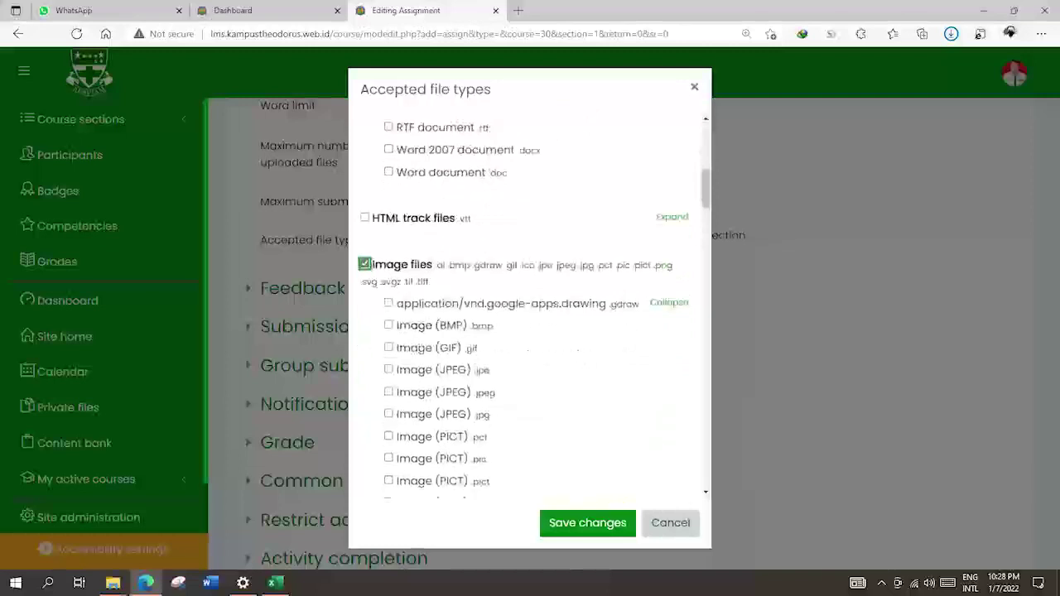
pyautogui.scroll(-2, 534, 306)
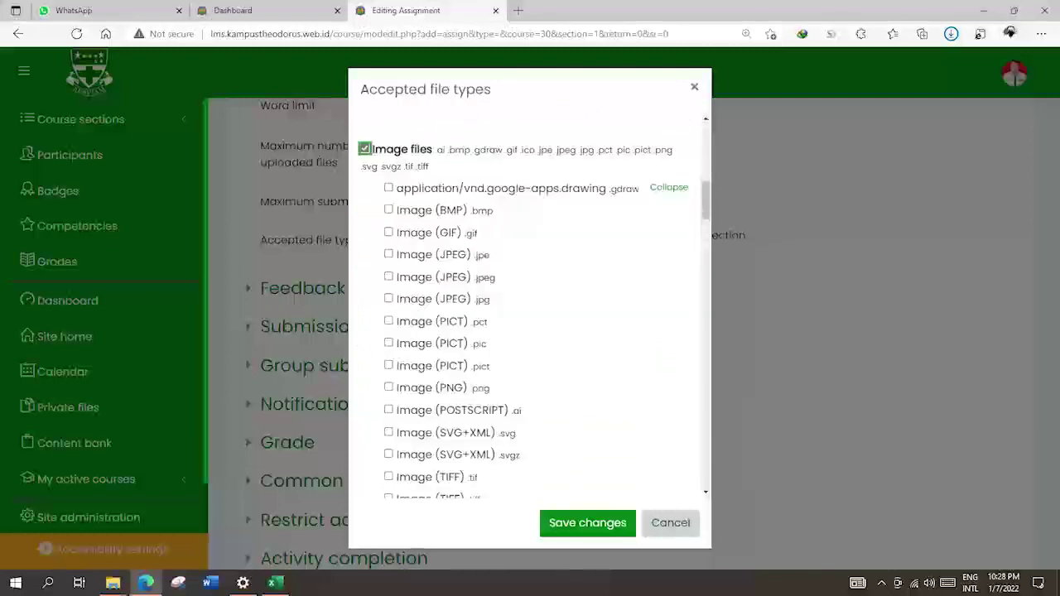
pyautogui.scroll(-1, 534, 307)
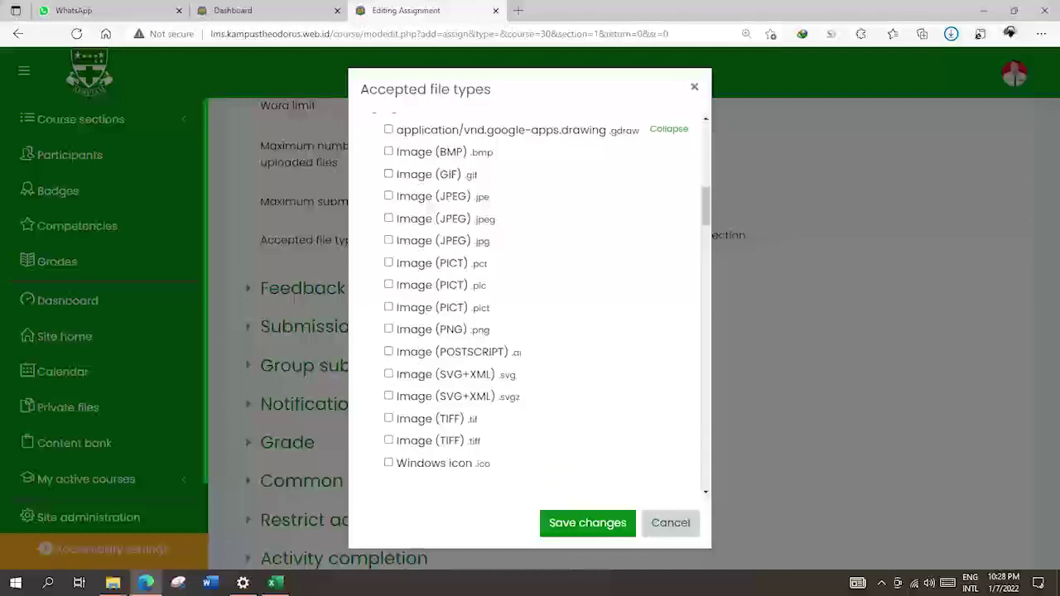
pyautogui.scroll(3, 534, 306)
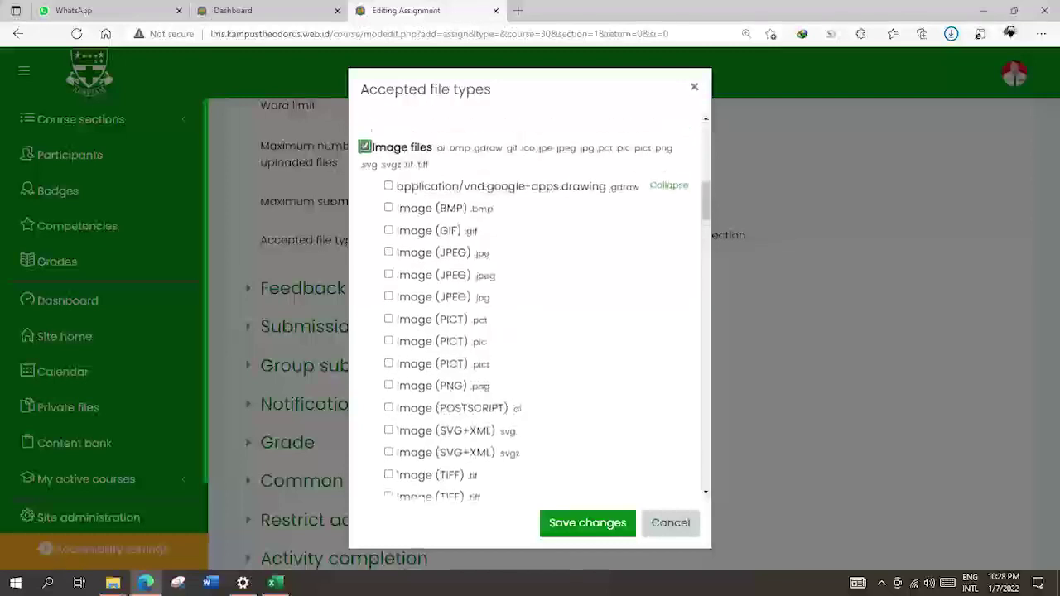
pyautogui.scroll(4, 534, 306)
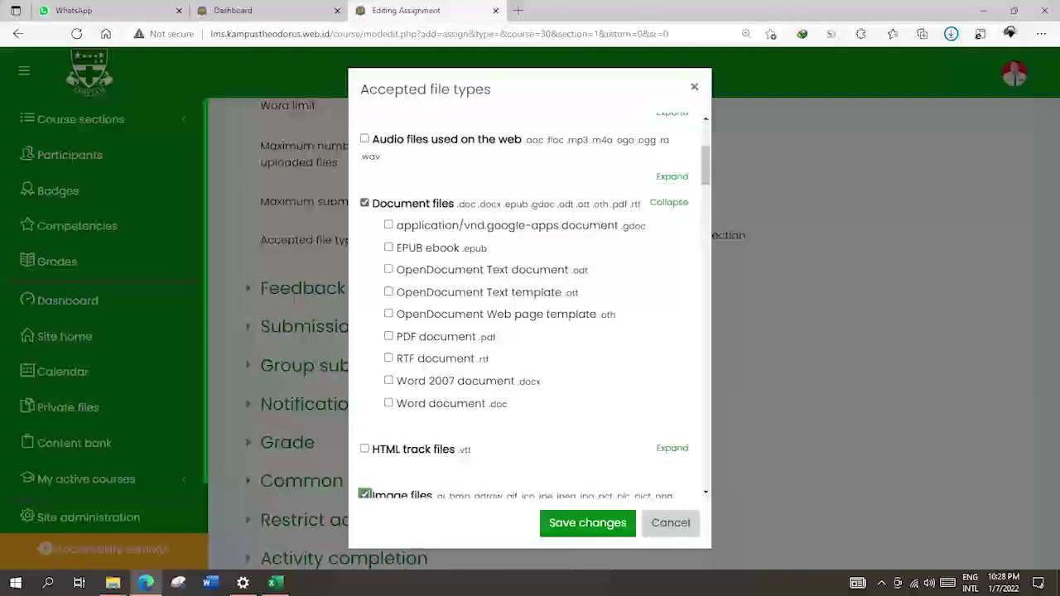
pyautogui.scroll(4, 534, 302)
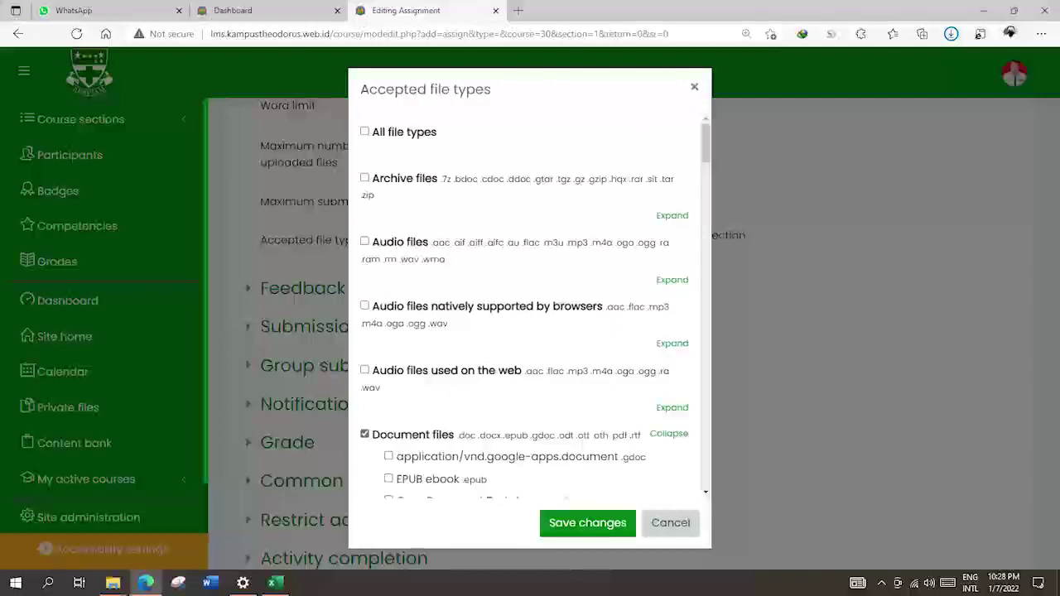
pyautogui.scroll(-3, 534, 306)
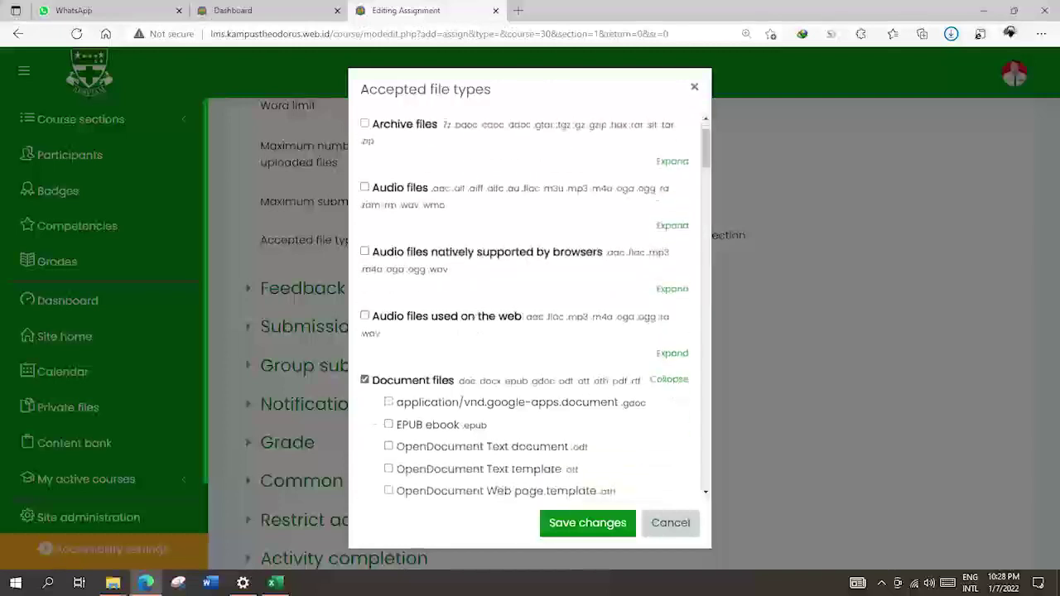
pyautogui.scroll(-4, 534, 306)
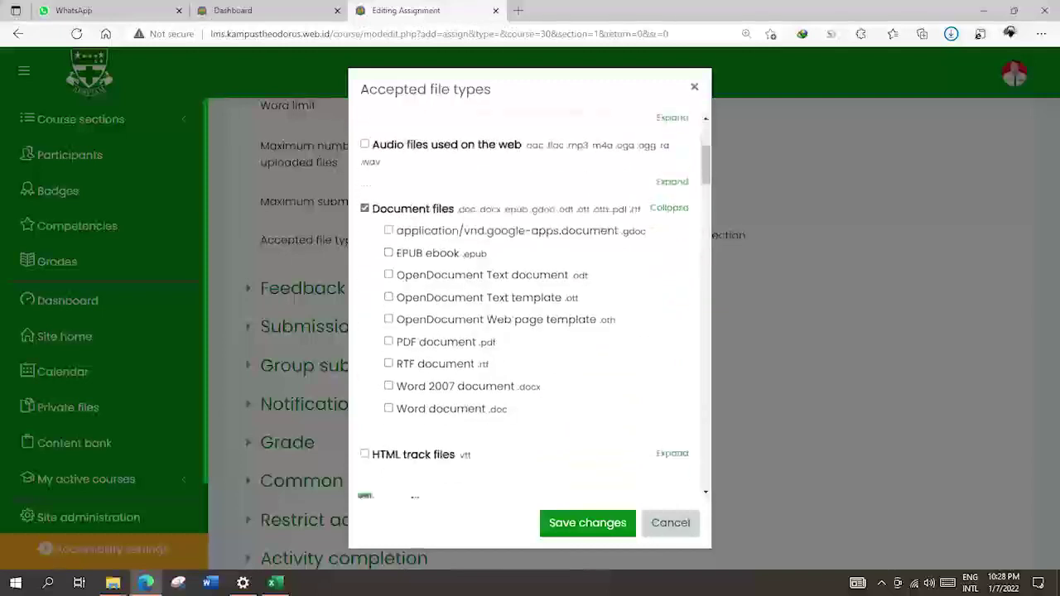
pyautogui.scroll(6, 534, 307)
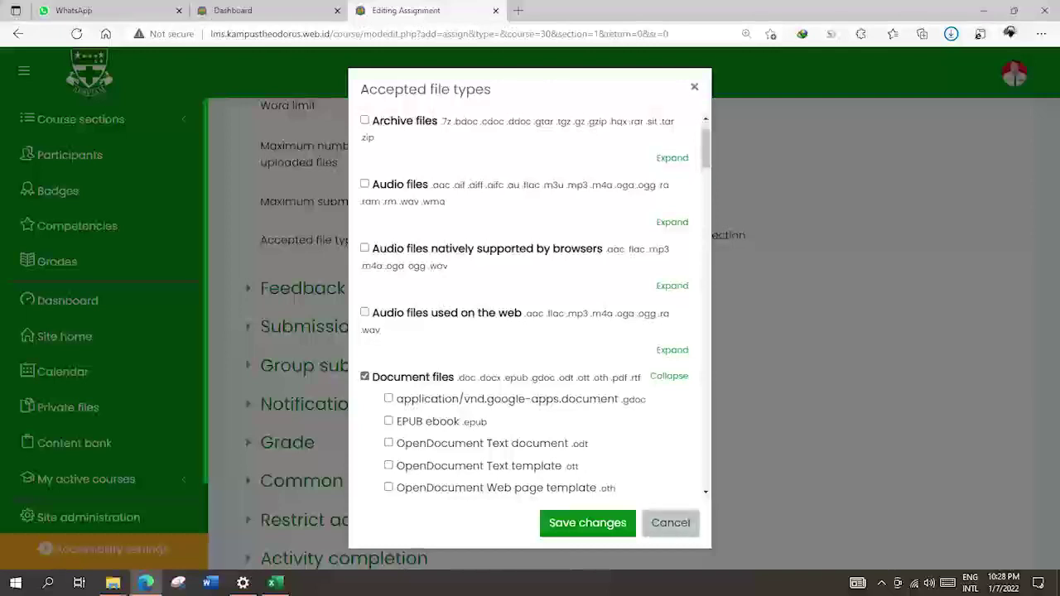
pyautogui.click(670, 522)
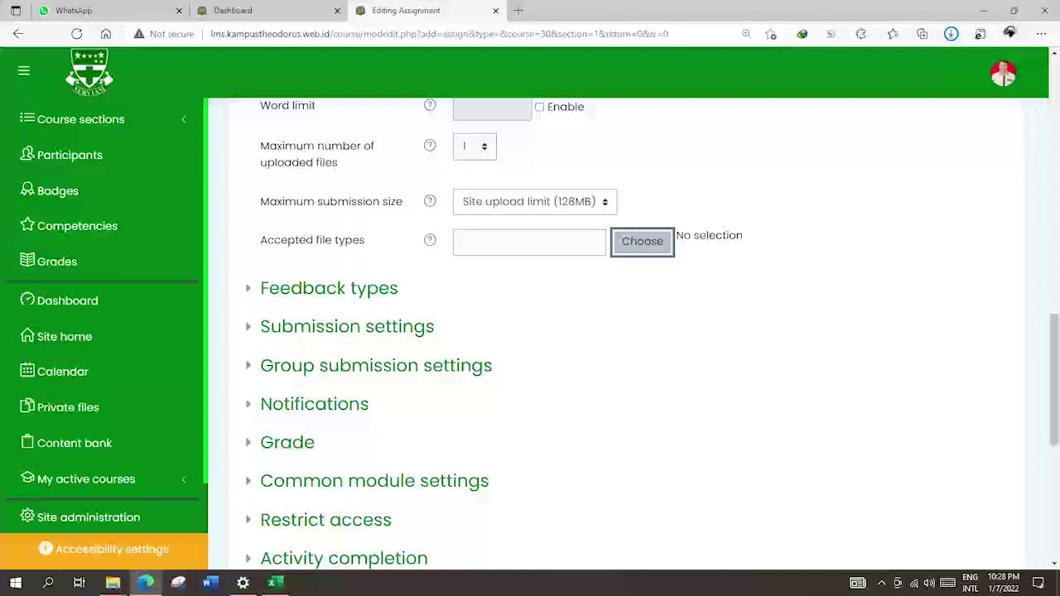
# Expand the Feedback types section and read the help for Feedback comments and Annotate PDF
pyautogui.click(329, 287)
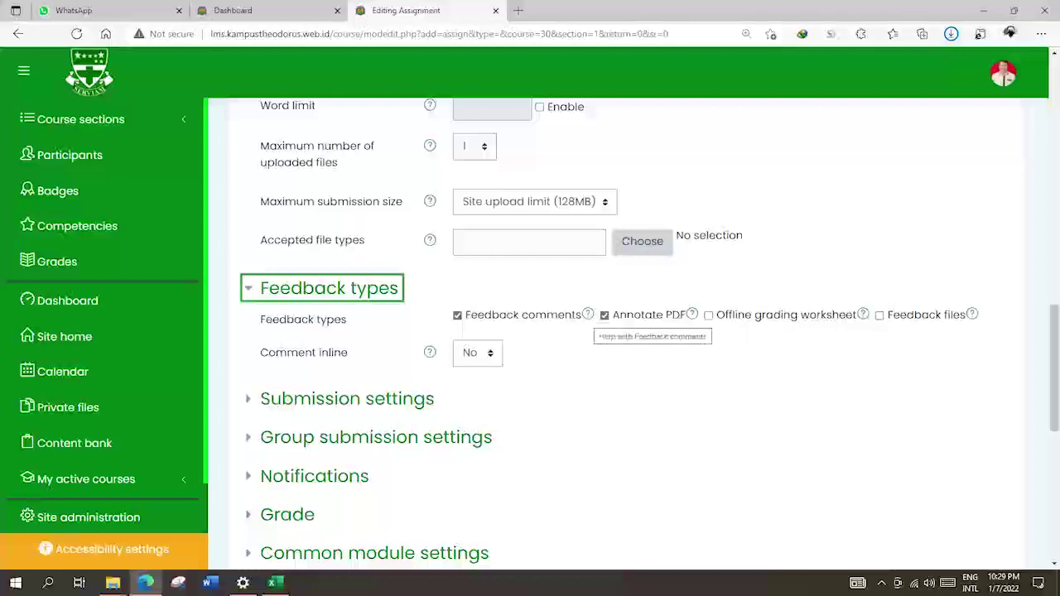
pyautogui.click(588, 314)
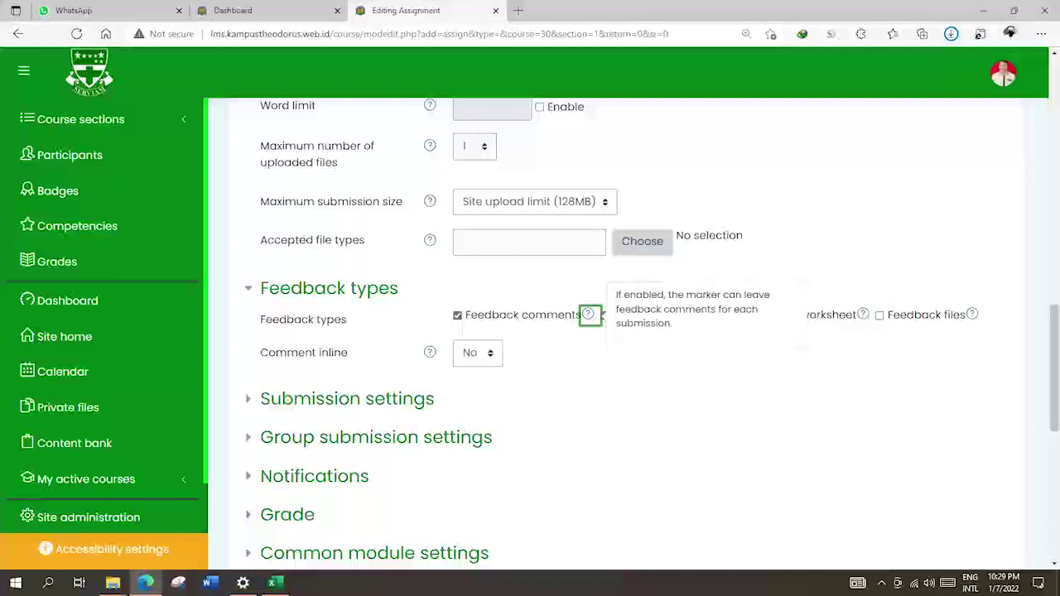
pyautogui.click(662, 372)
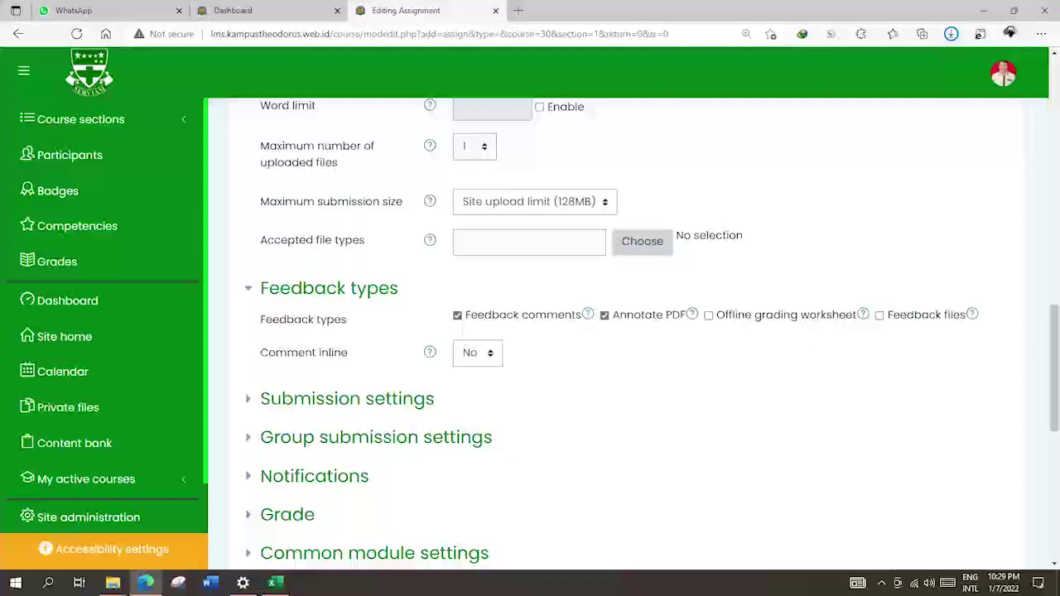
pyautogui.click(692, 315)
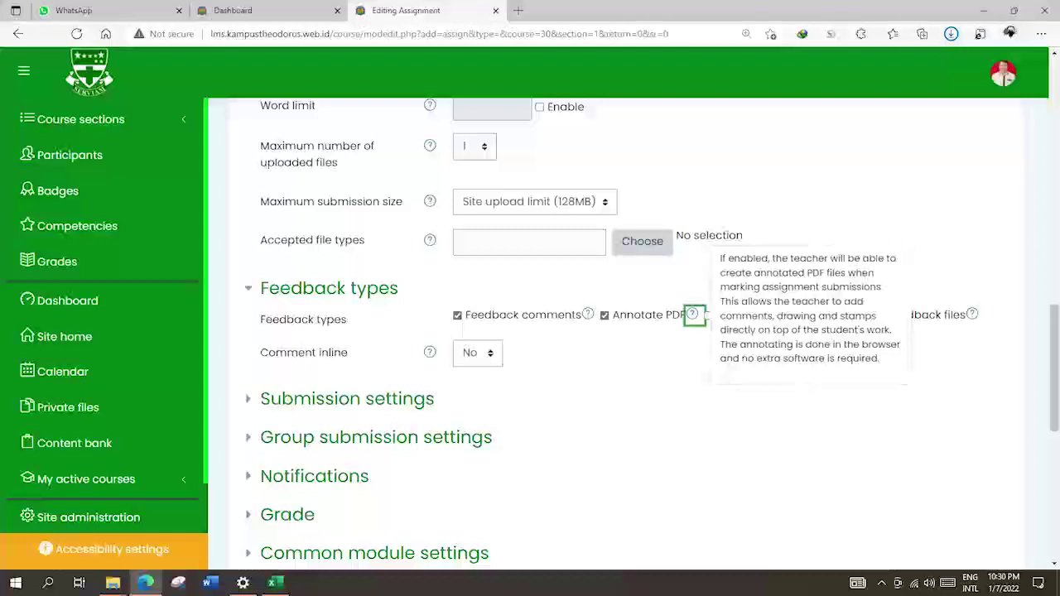
pyautogui.click(715, 373)
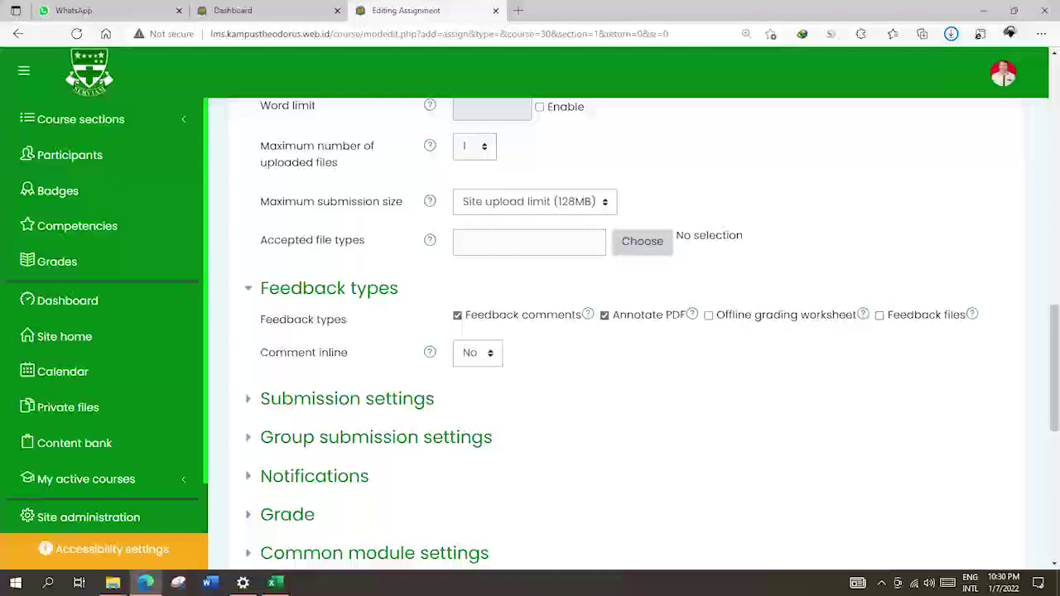
# In the Submission settings, set both the submit button requirement and the submission statement acceptance requirement to Yes
pyautogui.scroll(-2, 348, 241)
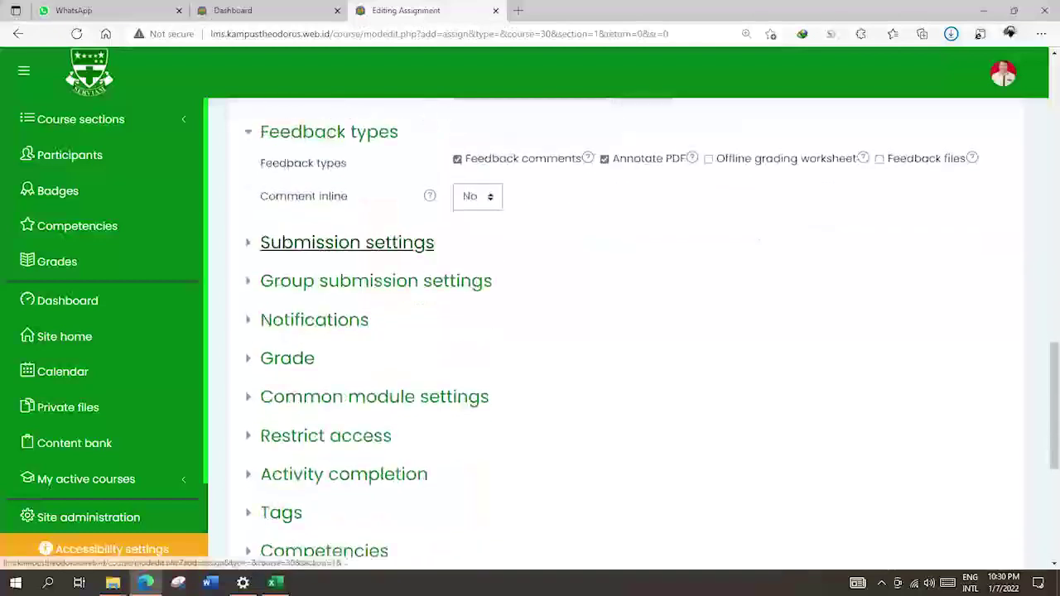
pyautogui.click(348, 241)
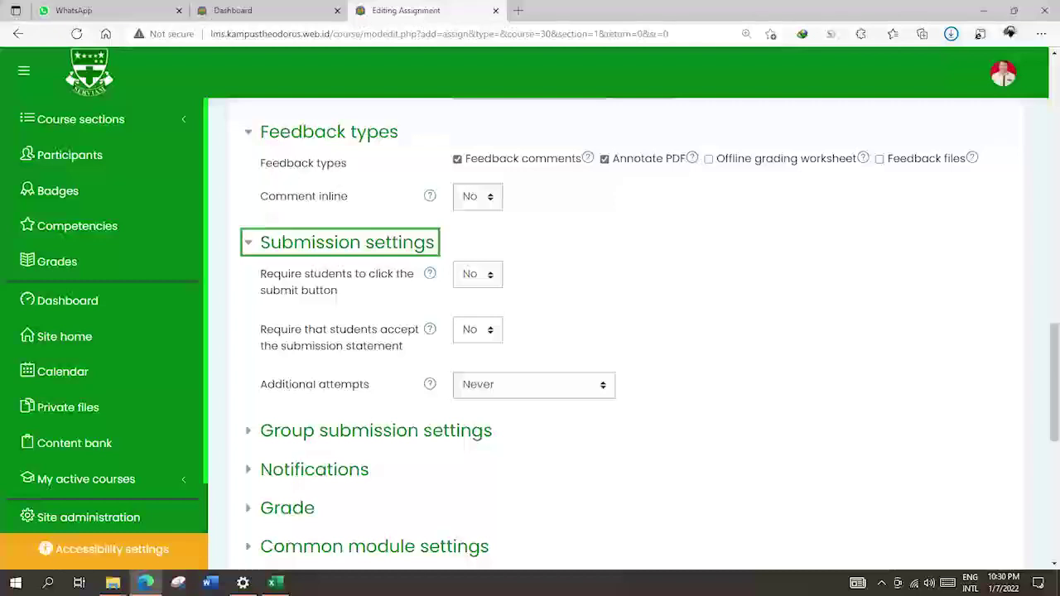
pyautogui.click(477, 275)
pyautogui.click(474, 318)
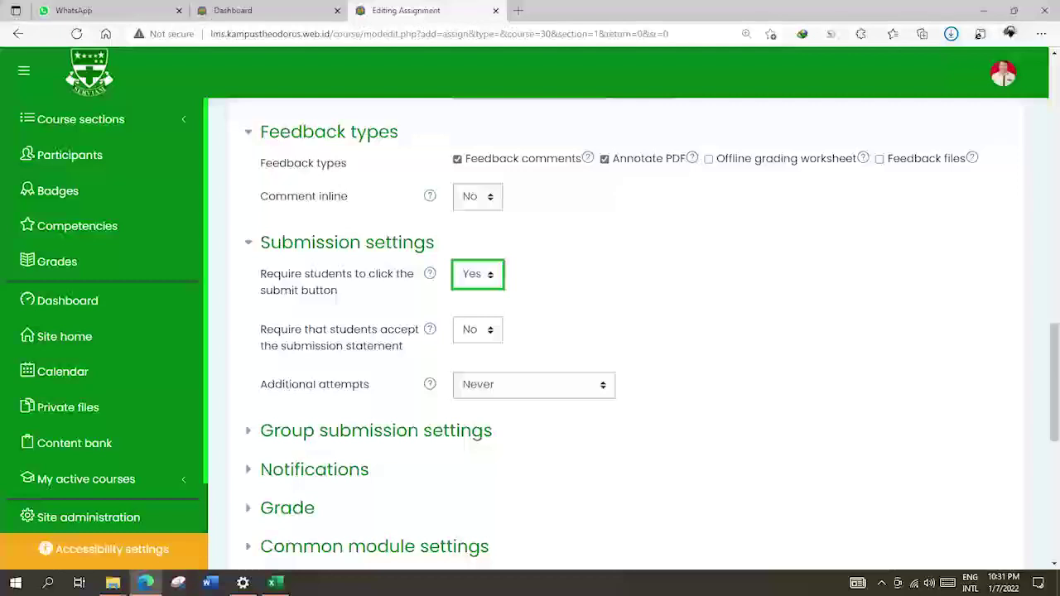
pyautogui.press('Tab')
pyautogui.hotkey('alt', 'Down')
pyautogui.press('Down')
pyautogui.press('Return')
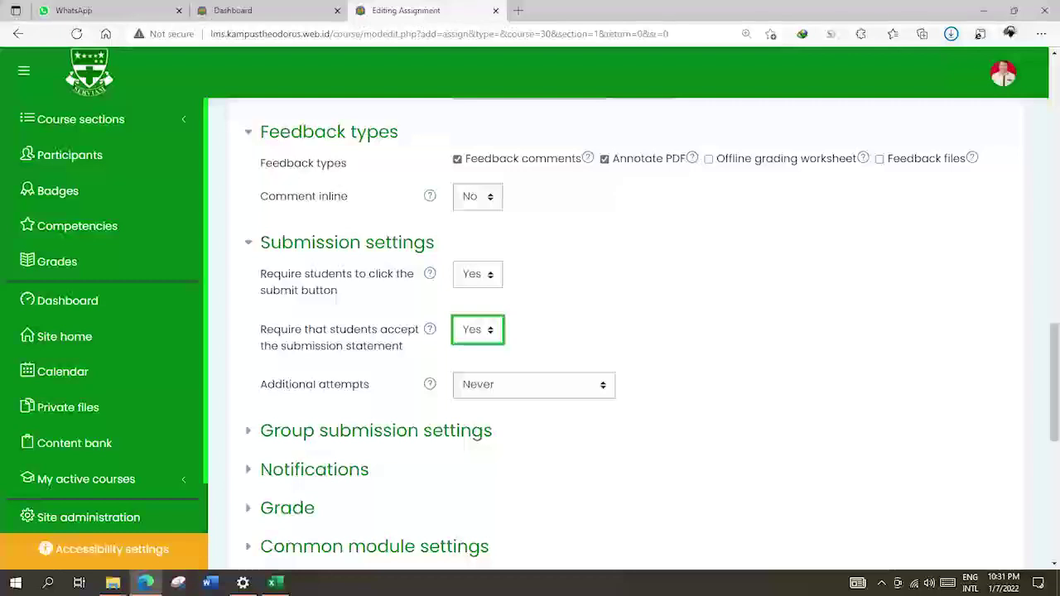
# Choose Never for the assignment's additional attempts
pyautogui.scroll(-2, 629, 331)
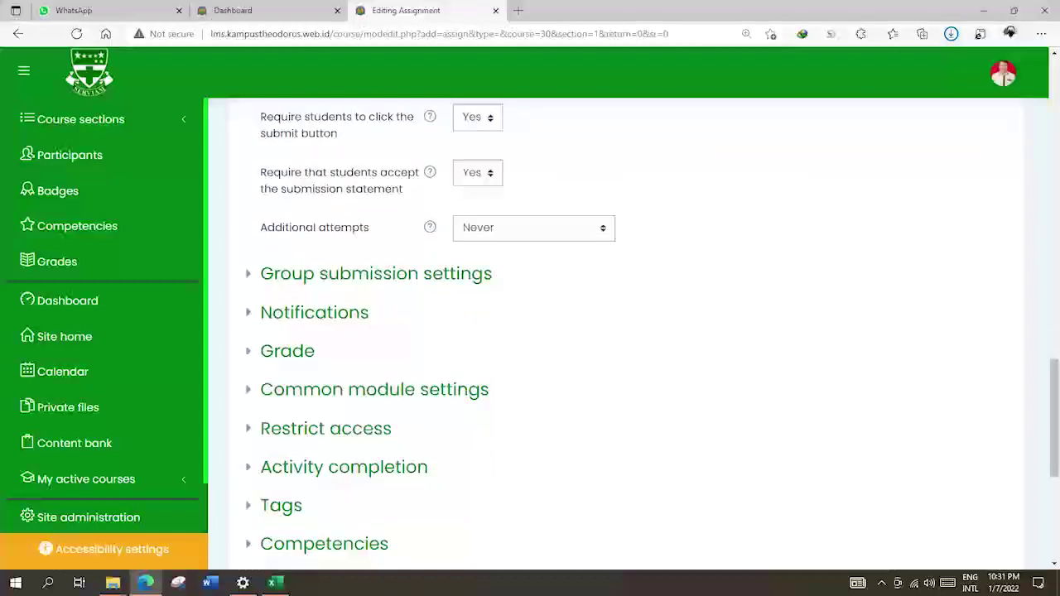
pyautogui.click(534, 228)
pyautogui.click(513, 254)
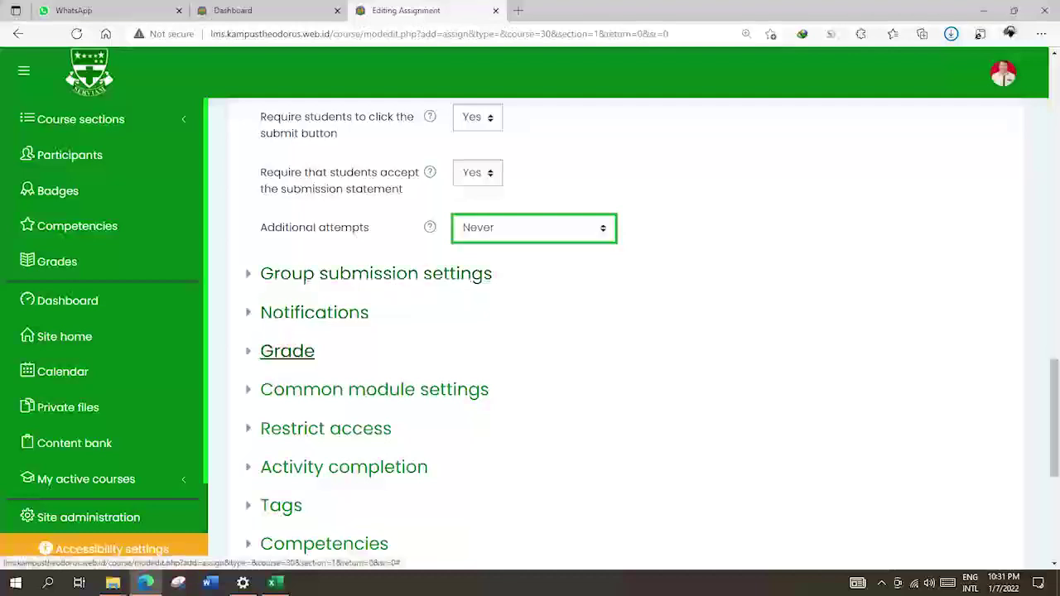
# Expand the Grade section and review its grade type, maximum grade, grading method and marking options
pyautogui.click(287, 351)
pyautogui.scroll(-1, 432, 331)
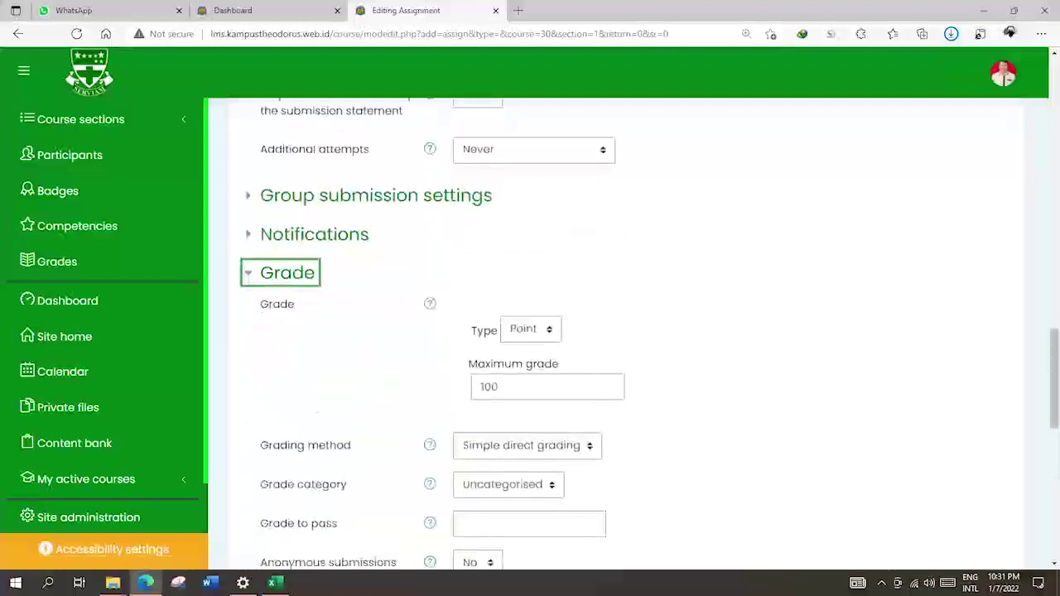
pyautogui.scroll(-1, 629, 332)
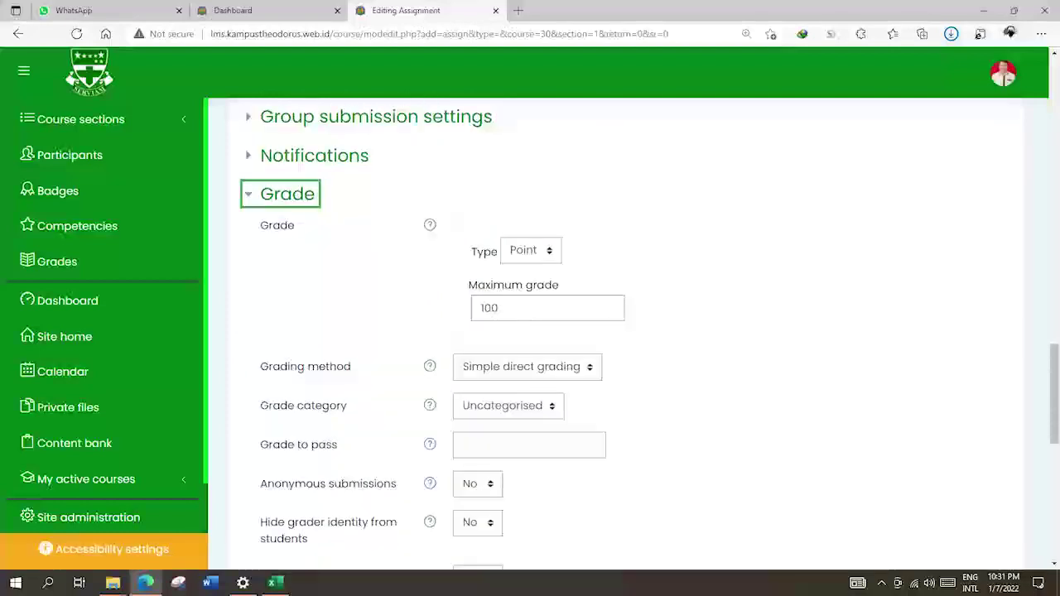
pyautogui.scroll(-1, 629, 331)
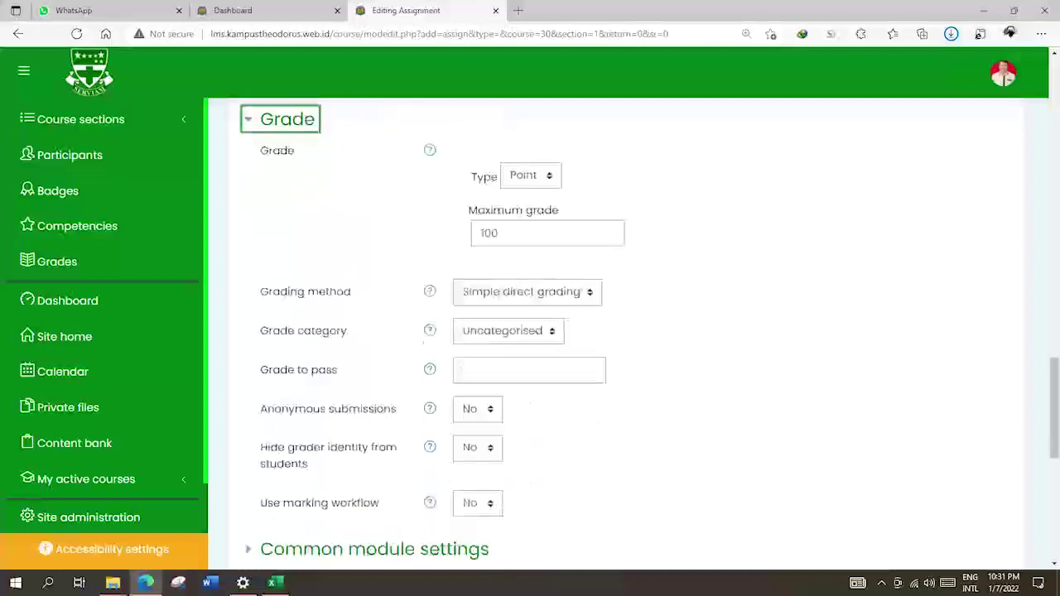
pyautogui.scroll(-1, 629, 332)
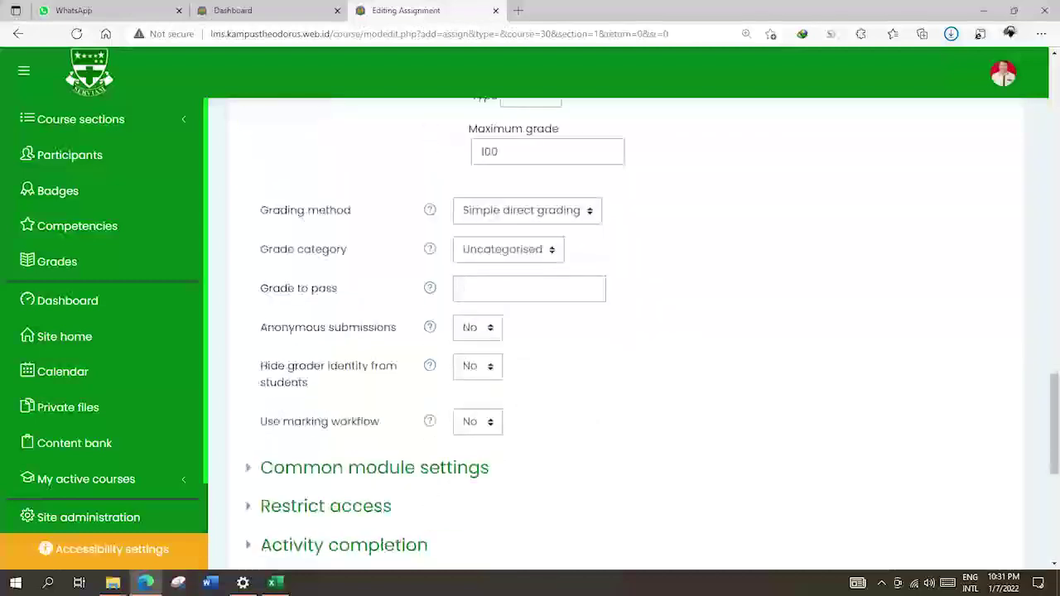
# Expand the Common module settings section and review its availability, ID number and group mode options
pyautogui.scroll(-2, 374, 310)
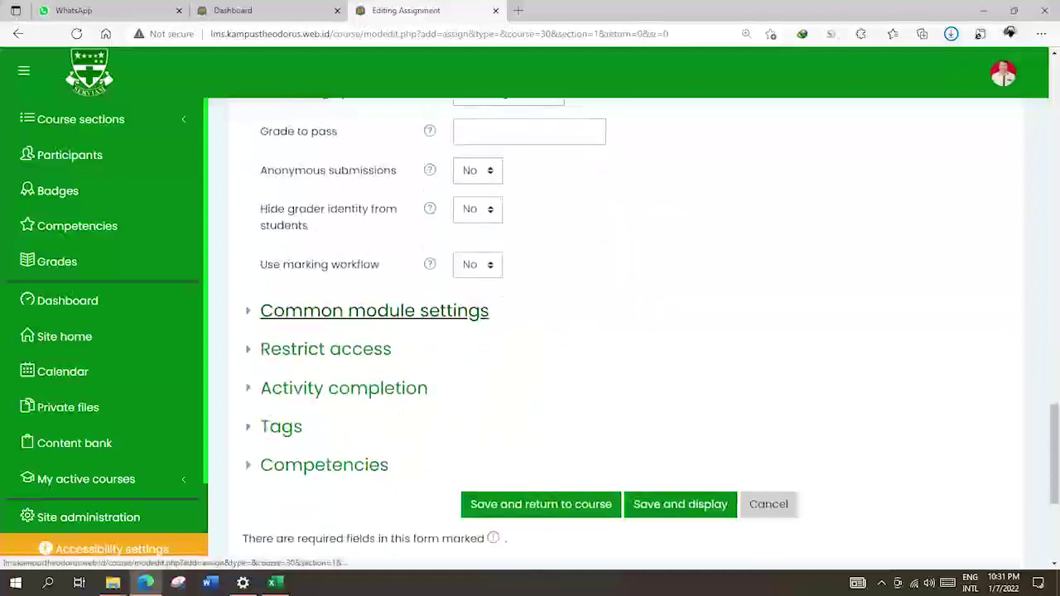
pyautogui.click(374, 310)
pyautogui.scroll(-2, 374, 310)
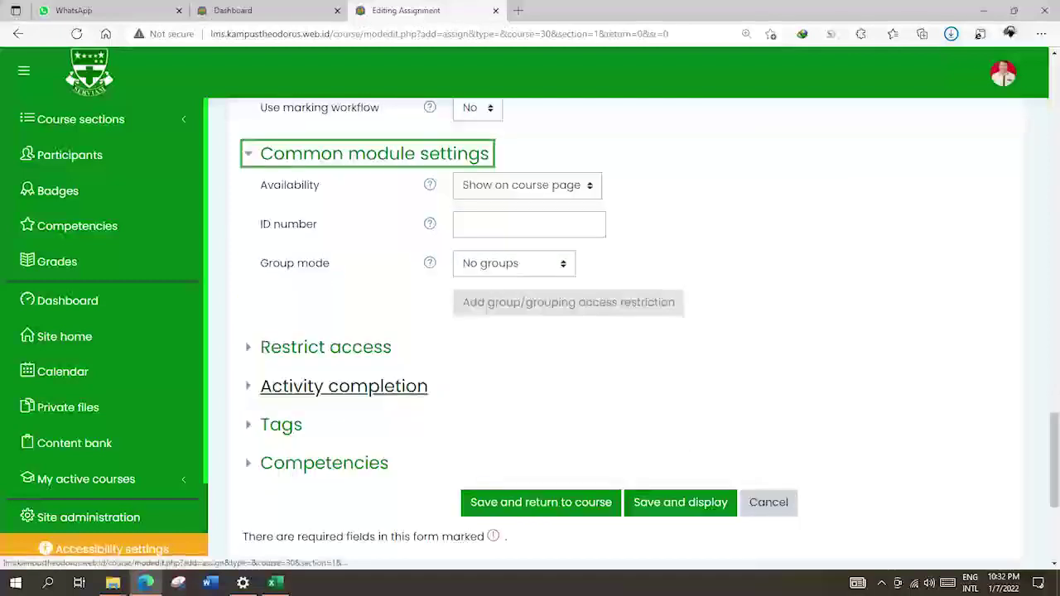
# In the Activity completion settings, set completion tracking to "Show activity as complete when conditions are met"
pyautogui.click(344, 386)
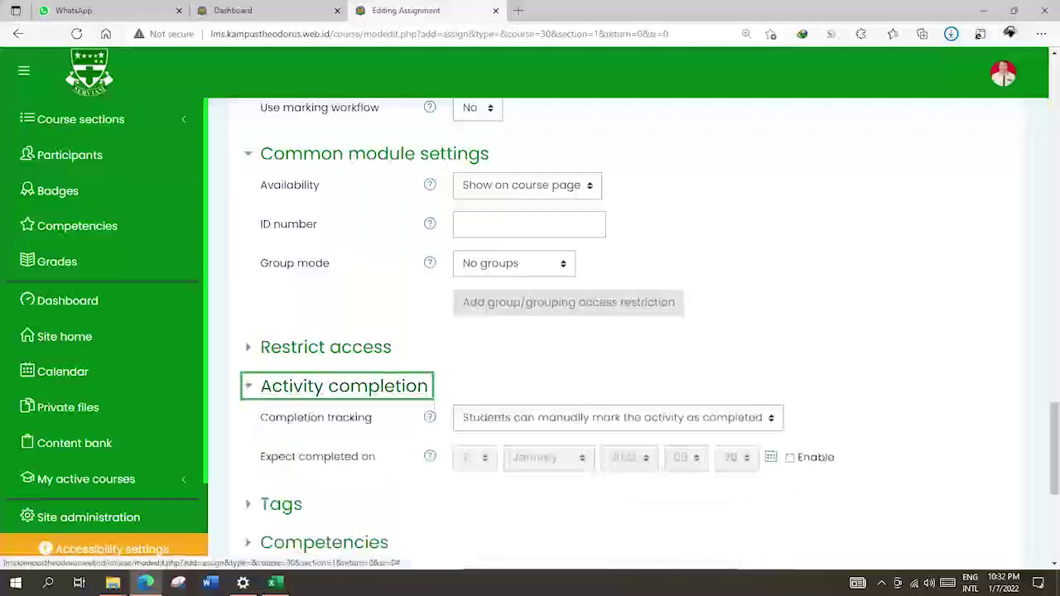
pyautogui.scroll(-1, 343, 386)
pyautogui.click(755, 340)
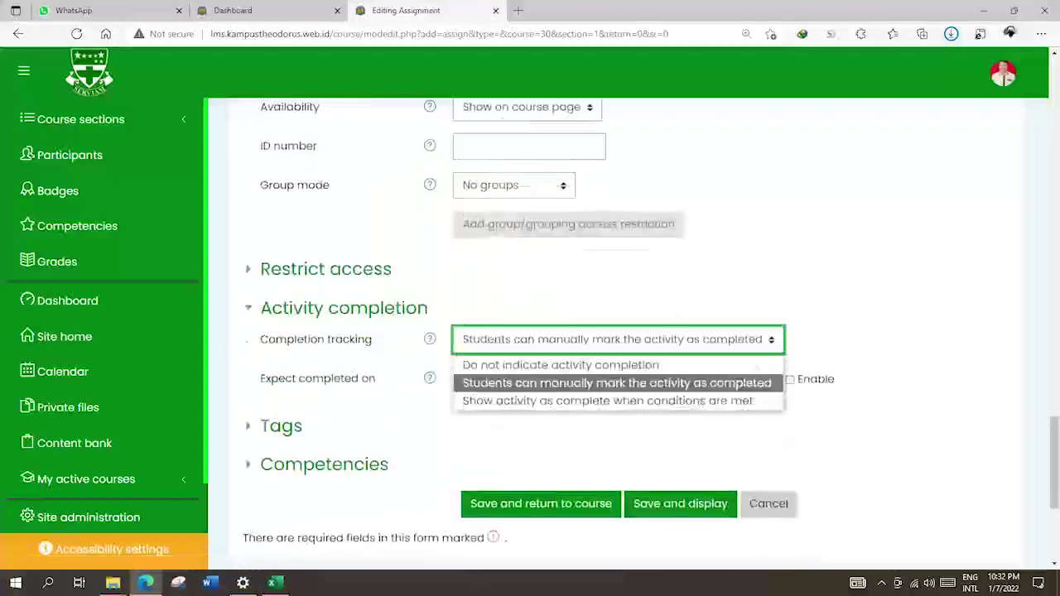
pyautogui.press('Down')
pyautogui.press('Return')
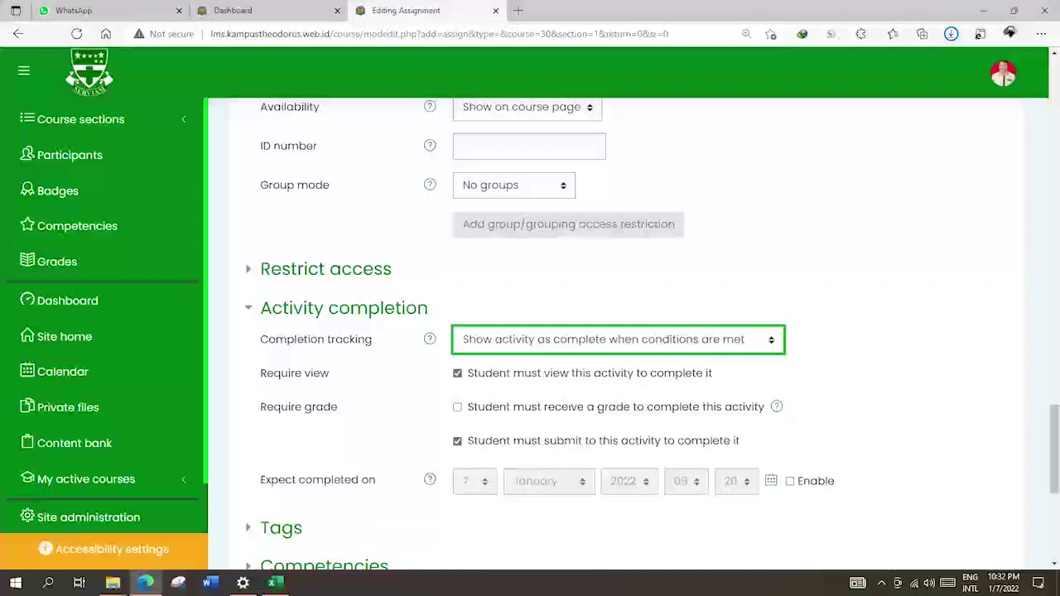
# Require students to receive a grade to complete the activity, and save and display the assignment
pyautogui.click(457, 407)
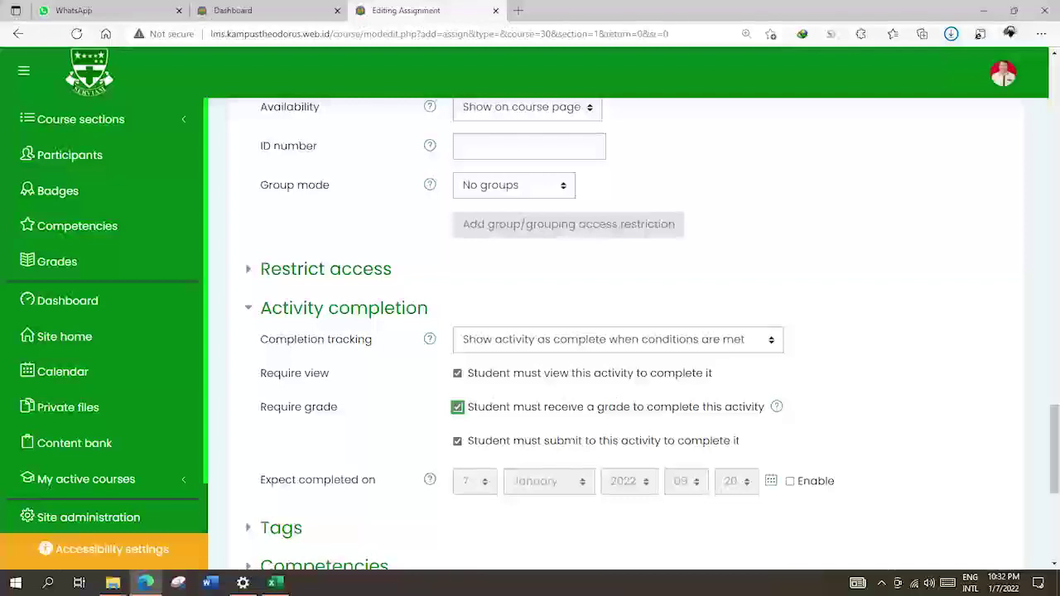
pyautogui.scroll(-2, 629, 331)
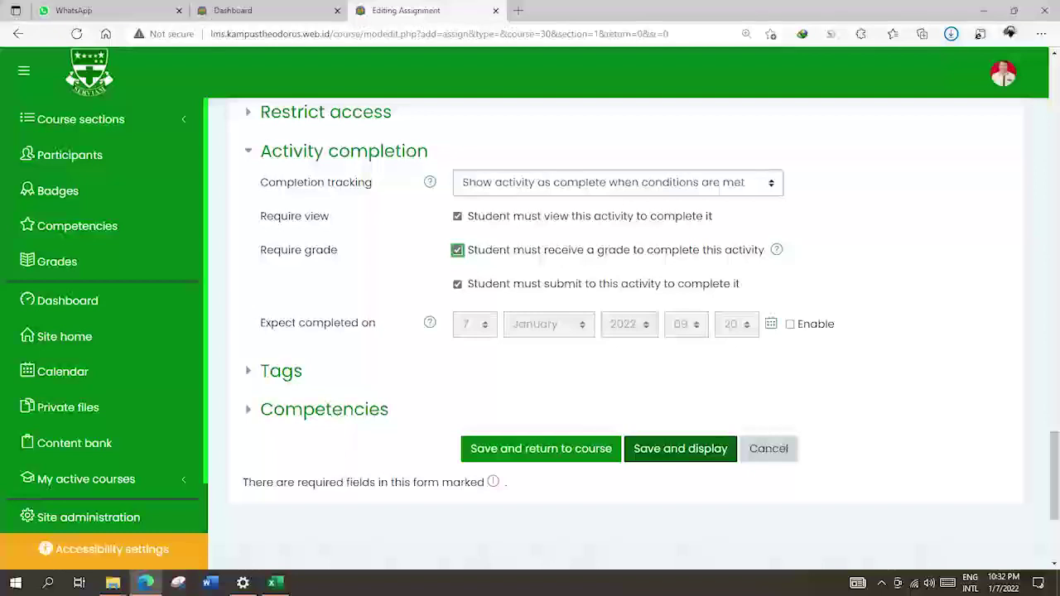
pyautogui.click(680, 448)
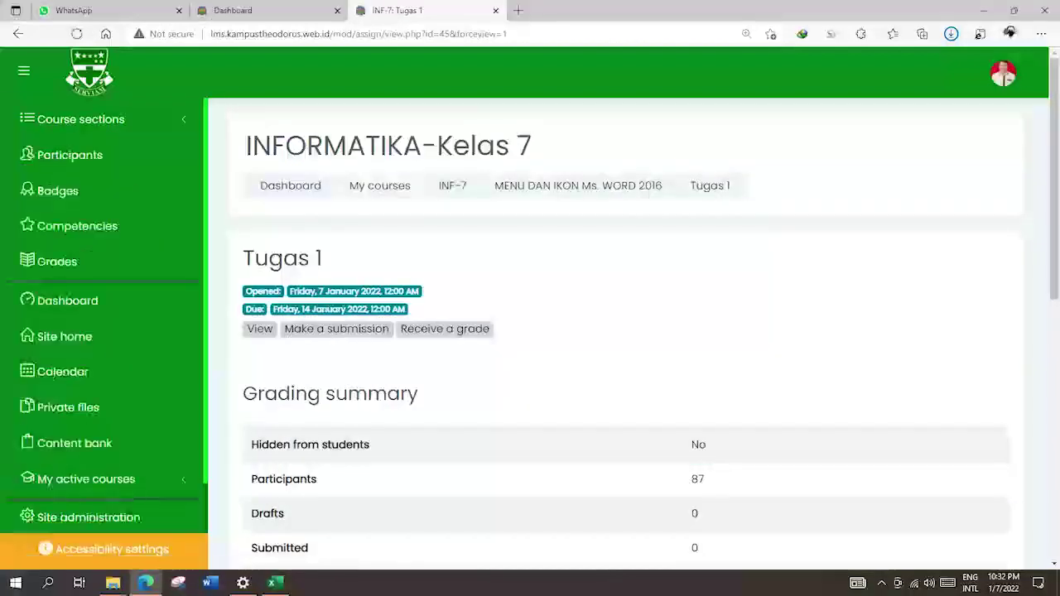
# Examine the Tugas 1 assignment page, including its opening and due dates, completion requirements and grading summary
pyautogui.scroll(-1, 629, 332)
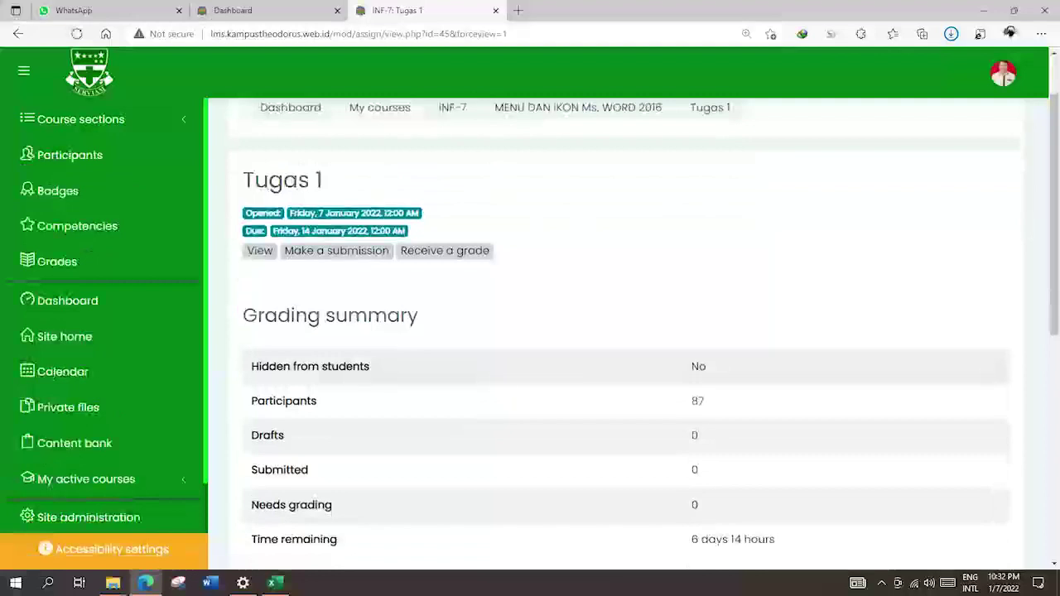
pyautogui.scroll(-1, 629, 332)
pyautogui.scroll(-1, 629, 331)
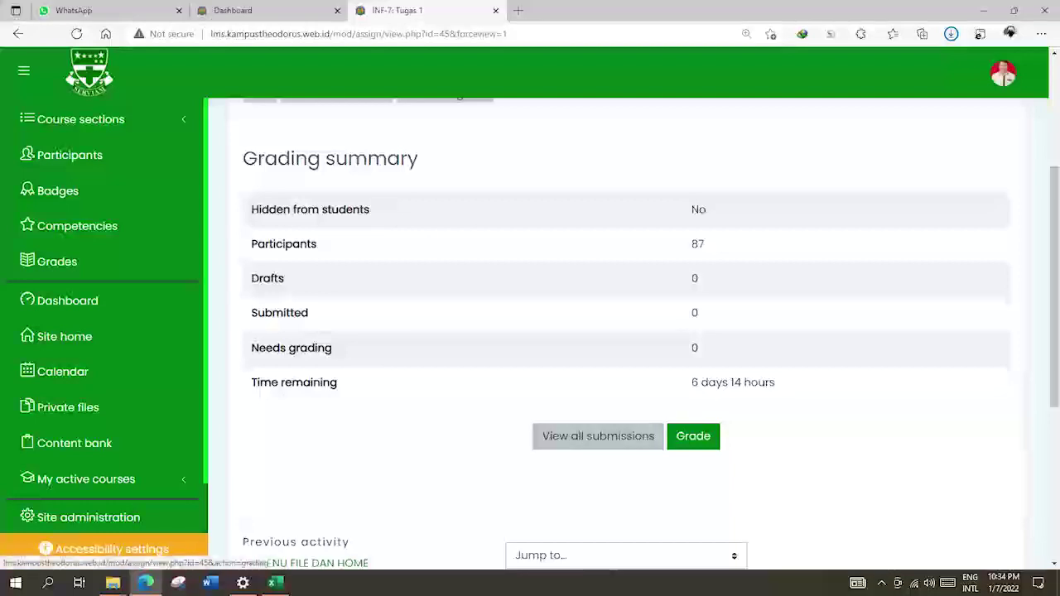
pyautogui.scroll(-1, 598, 436)
pyautogui.scroll(3, 597, 435)
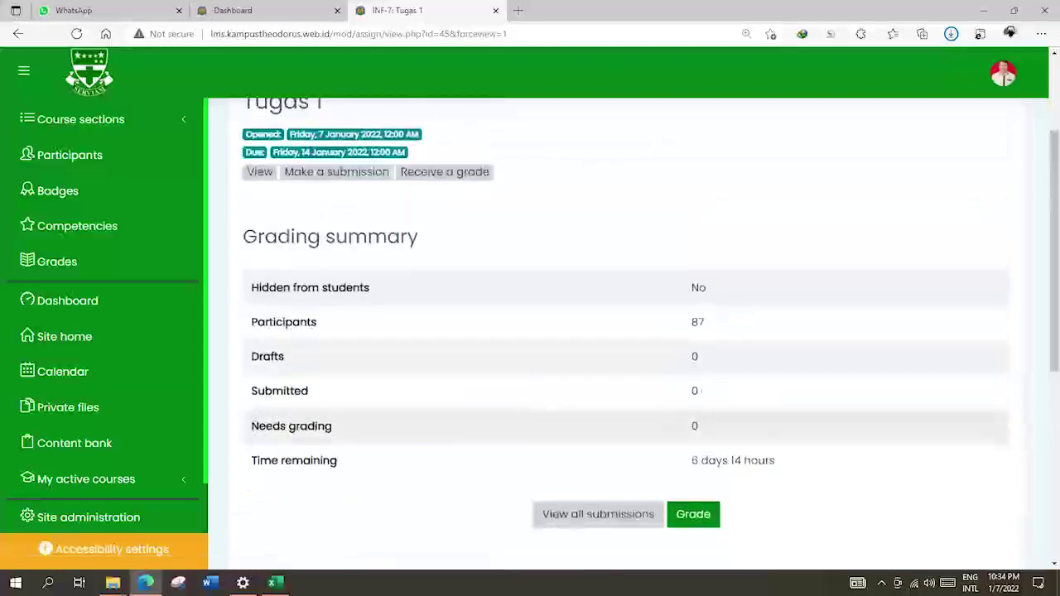
pyautogui.scroll(1, 598, 331)
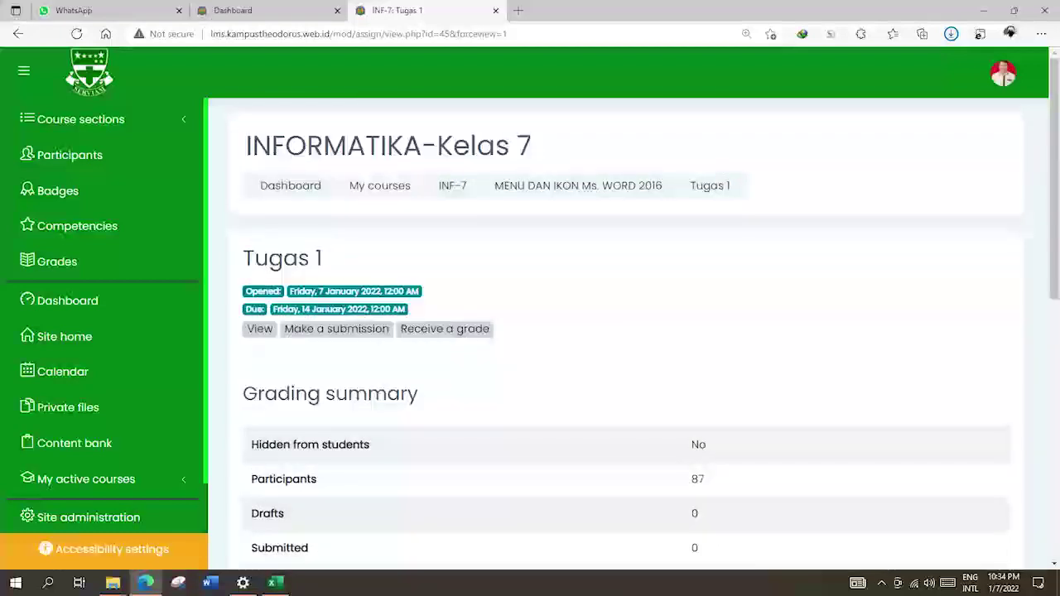
pyautogui.scroll(-1, 628, 332)
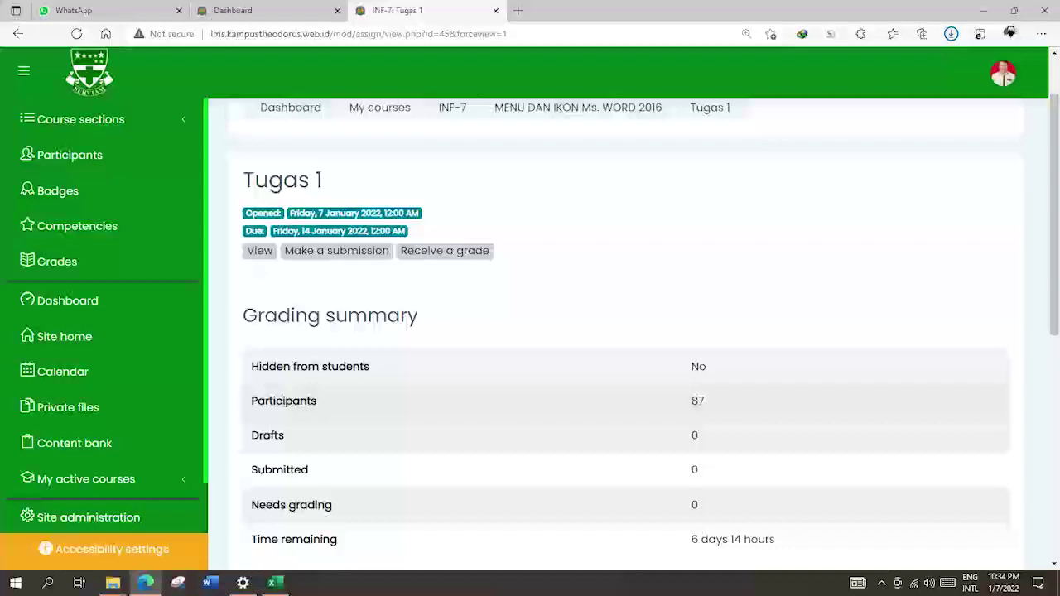
pyautogui.scroll(1, 628, 332)
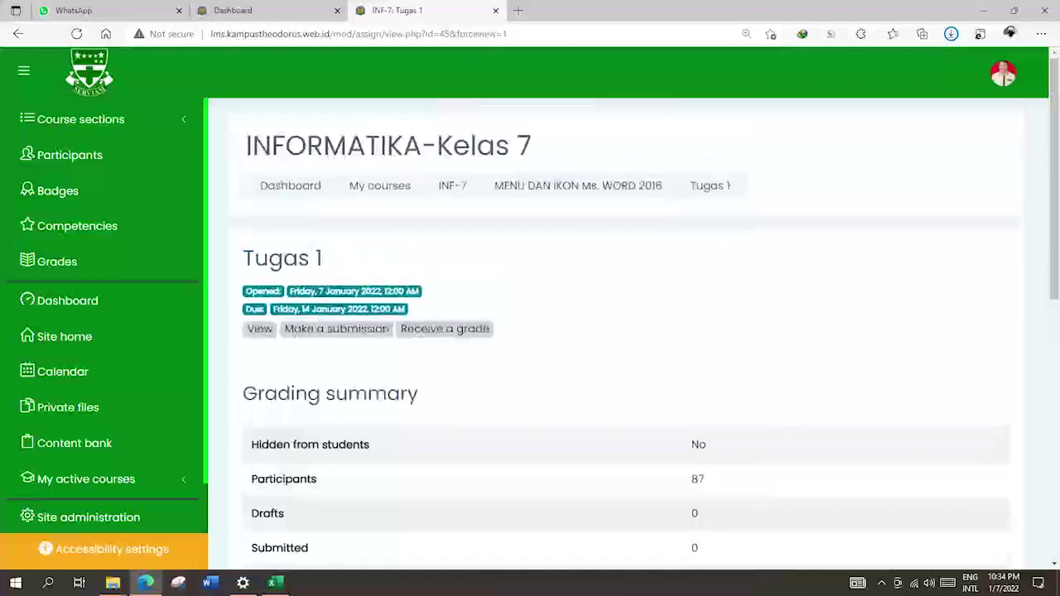